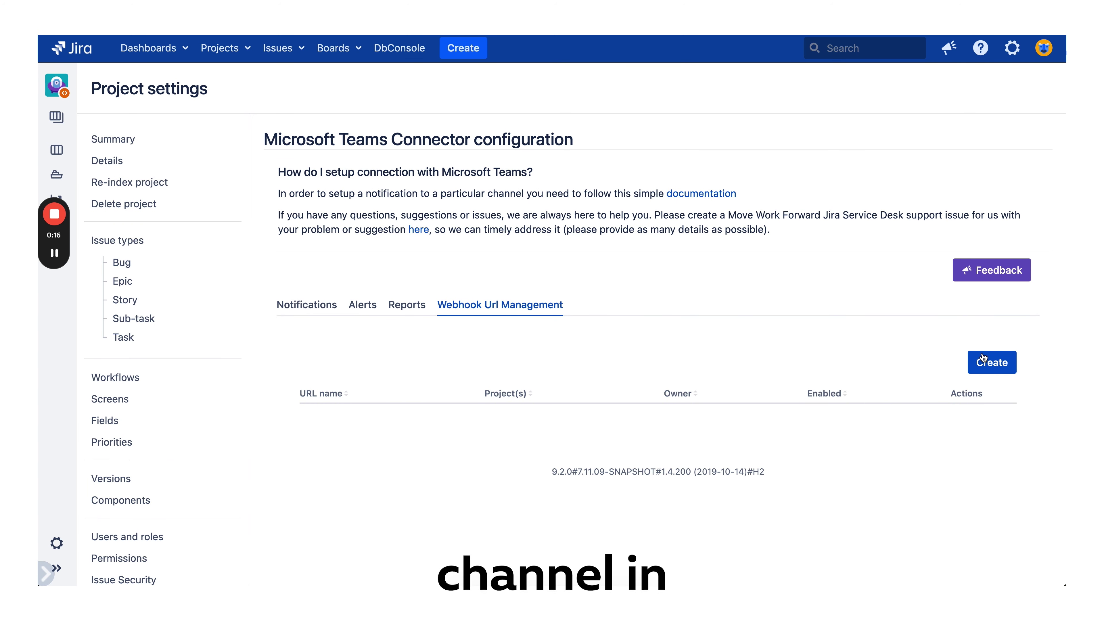
# - Switch to Microsoft Teams to see the AND-1 creation message in the Jira-demo channel
pyautogui.press('super+Tab')
pyautogui.press('super+Tab')
pyautogui.press('super+Tab')
pyautogui.press('super+Tab')
pyautogui.press('super+shift+Tab')
pyautogui.press('super+shift+Tab')
pyautogui.press('super+shift+Tab')
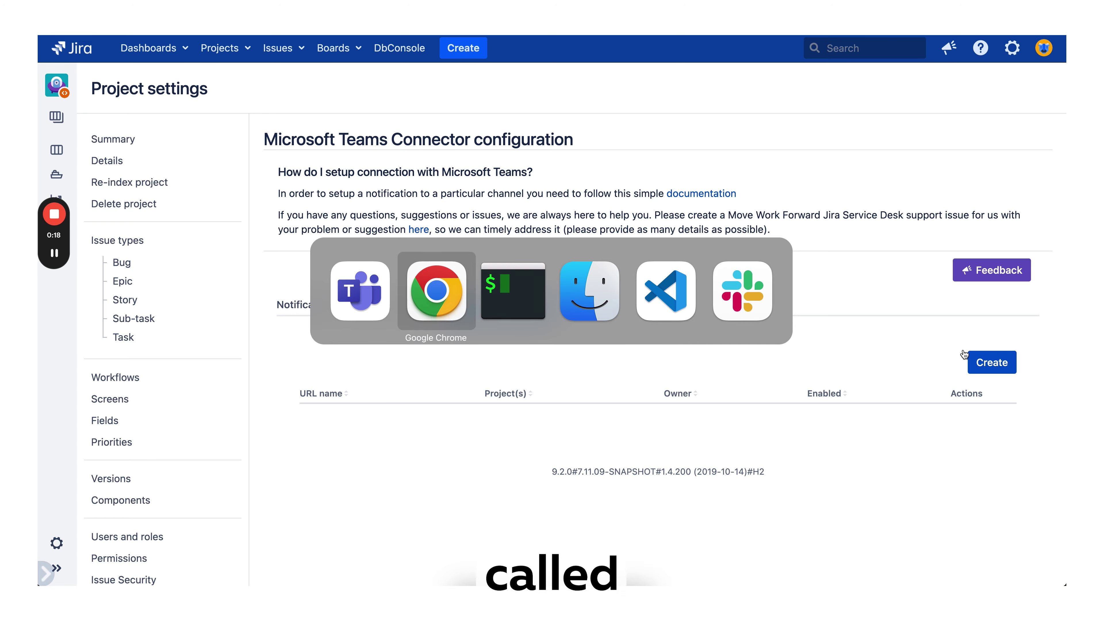
pyautogui.press('super+shift+Tab')
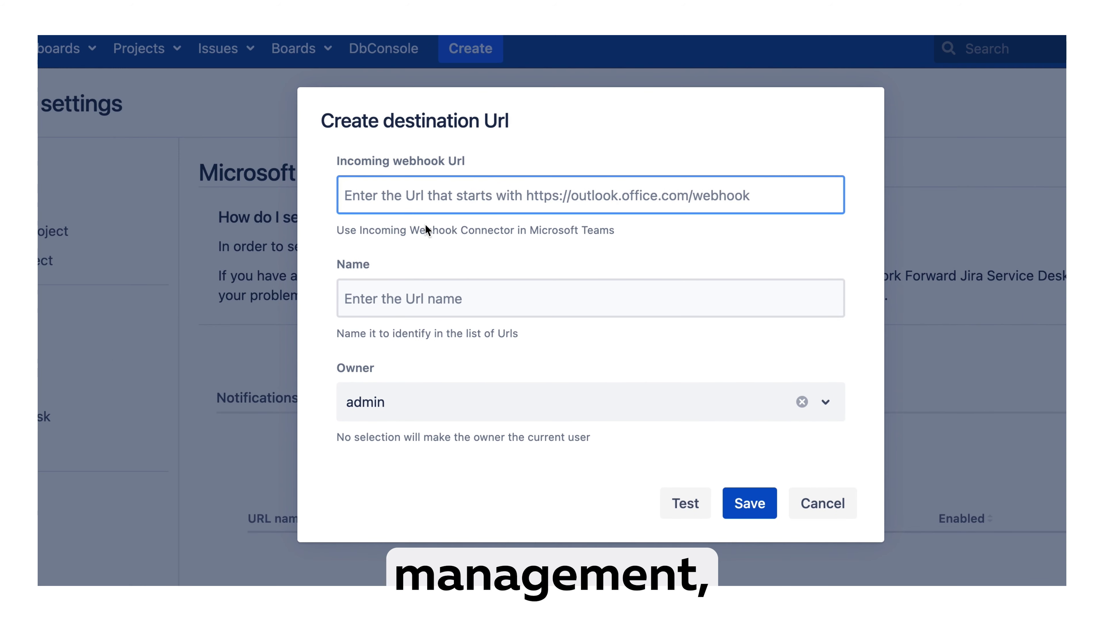
# - Save a webhook destination named 'Andorra team channel' using the pasted Teams webhook URL
pyautogui.press('super+v')
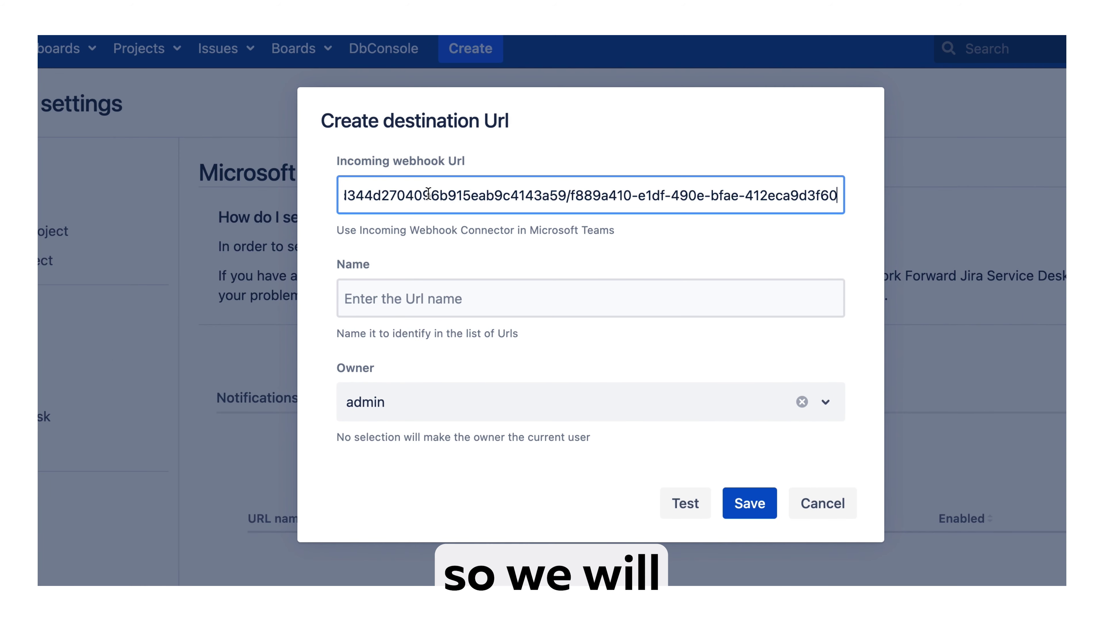
pyautogui.click(433, 294)
pyautogui.write('A')
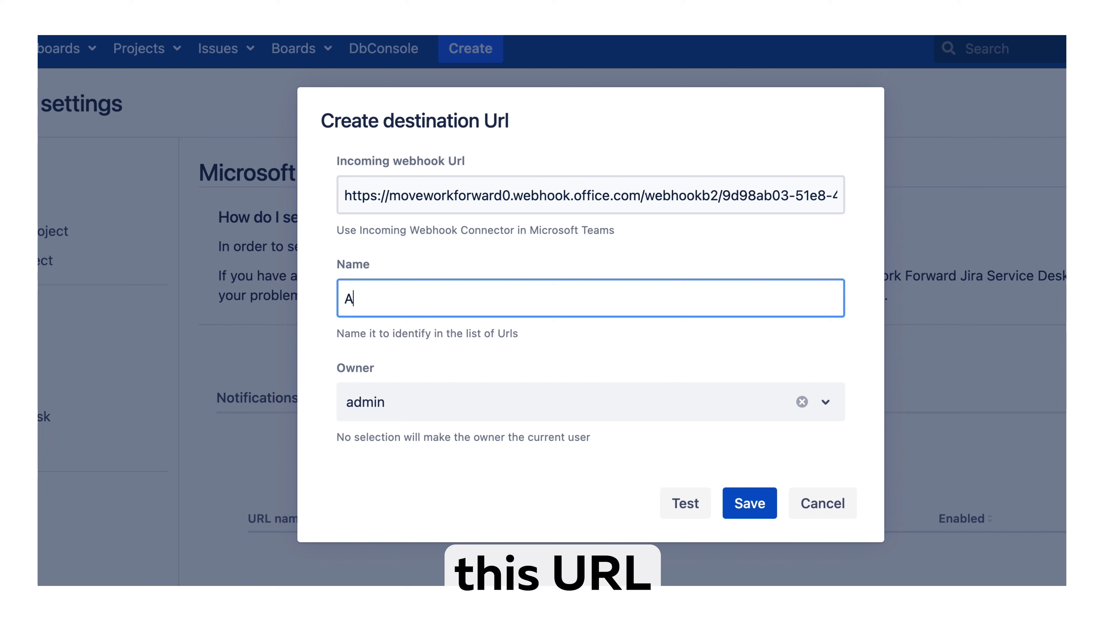
pyautogui.write('ndorra team cha')
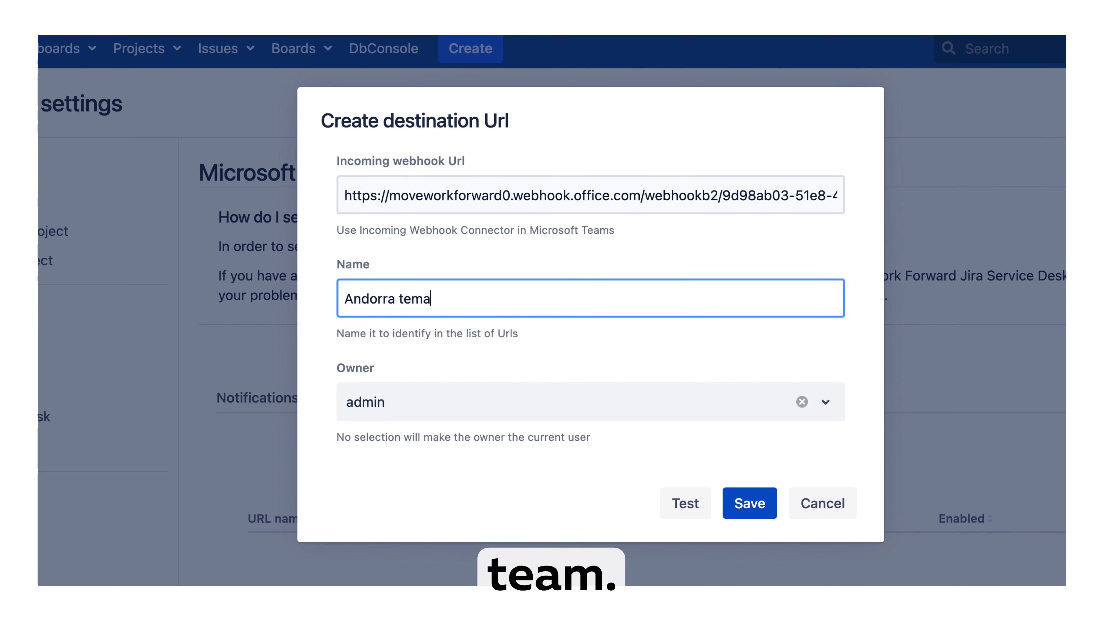
pyautogui.press('BackSpace')
pyautogui.press('BackSpace')
pyautogui.write('am channel')
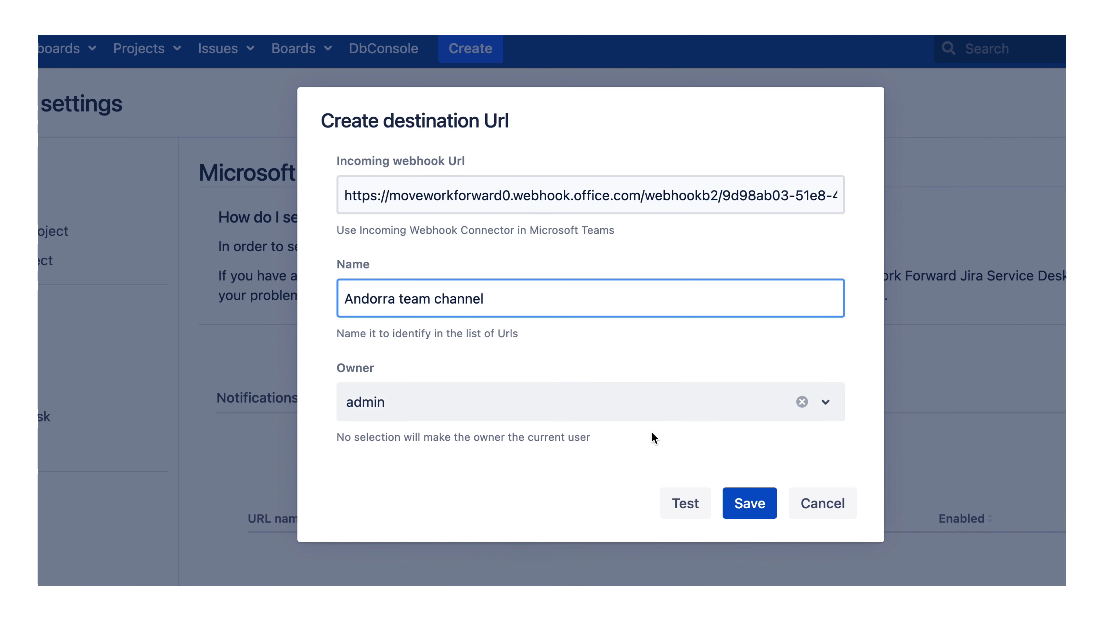
pyautogui.click(729, 506)
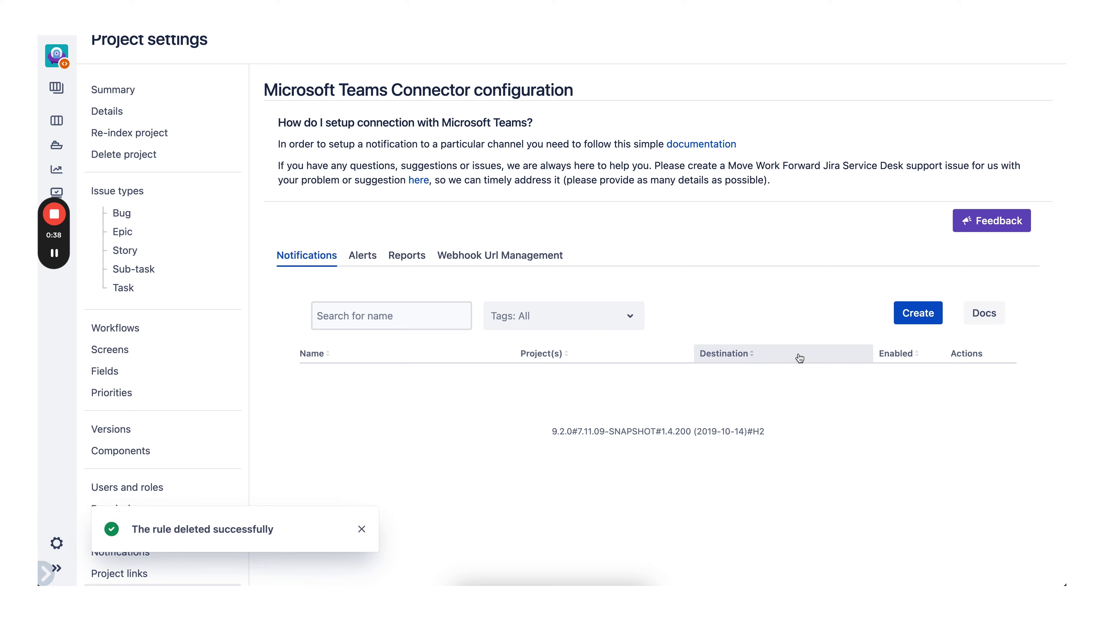
# - Start a new notification rule named Andorra team notifications
pyautogui.click(919, 313)
pyautogui.click(364, 528)
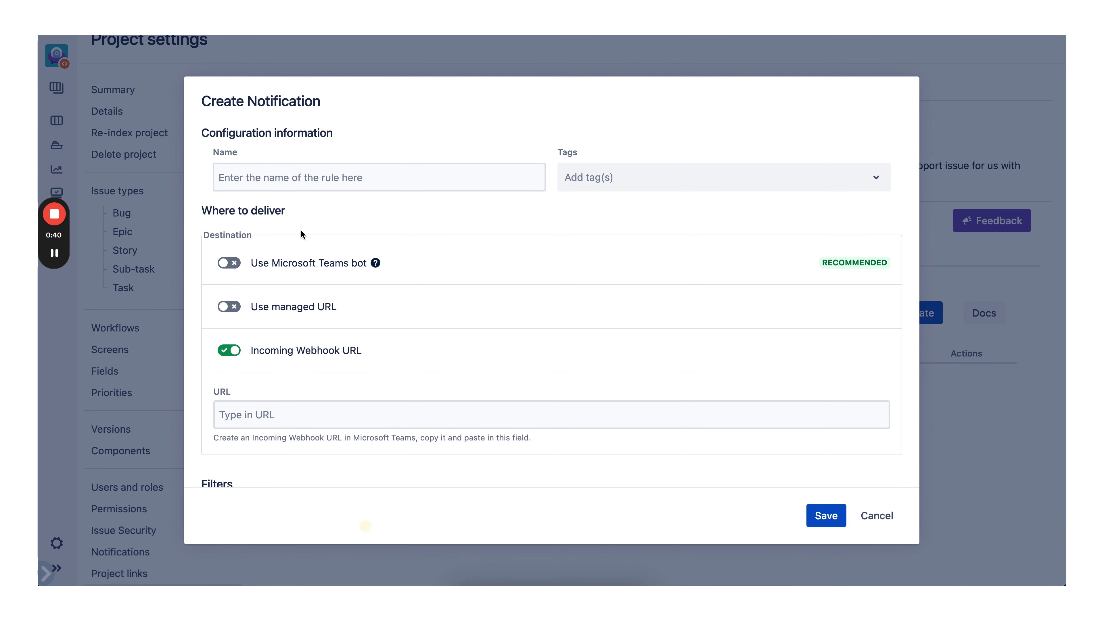
pyautogui.click(260, 173)
pyautogui.write('Andd')
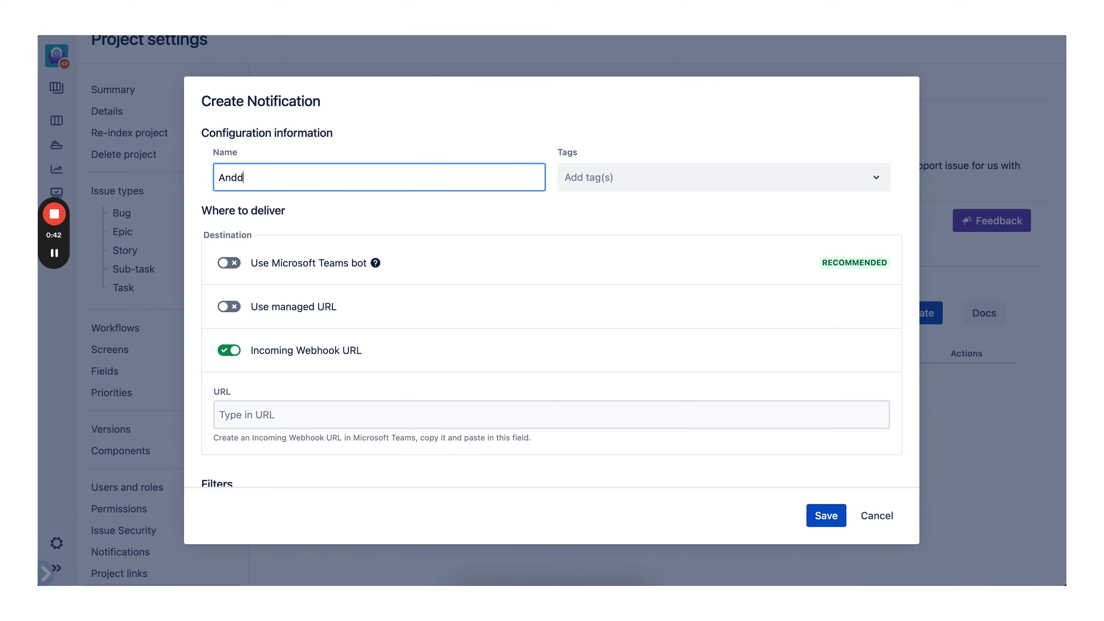
pyautogui.write('ora team ')
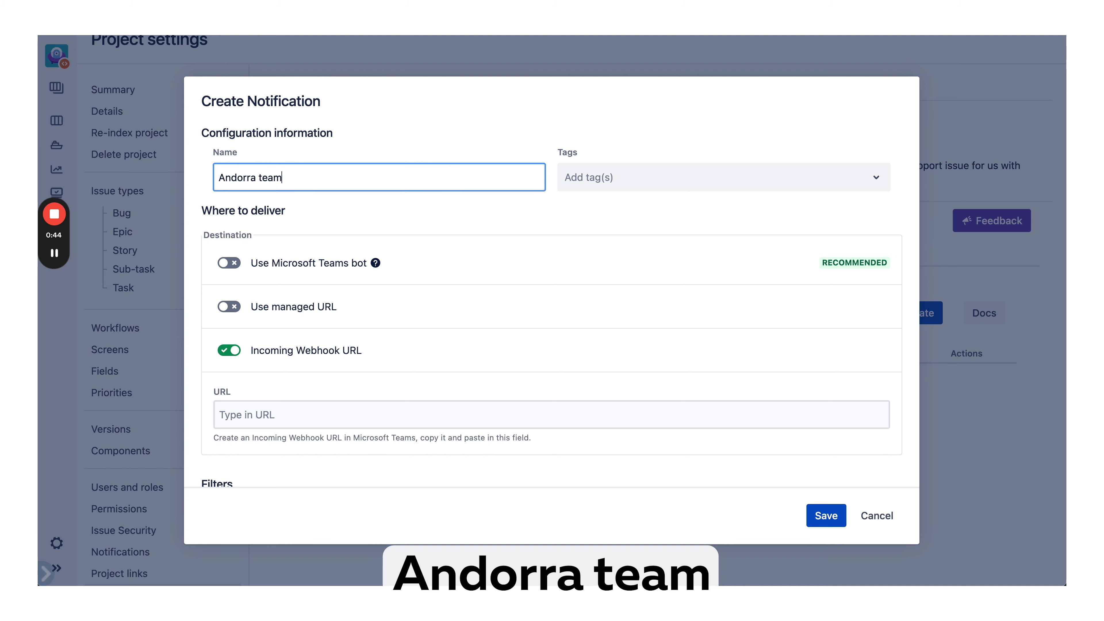
pyautogui.write('notii')
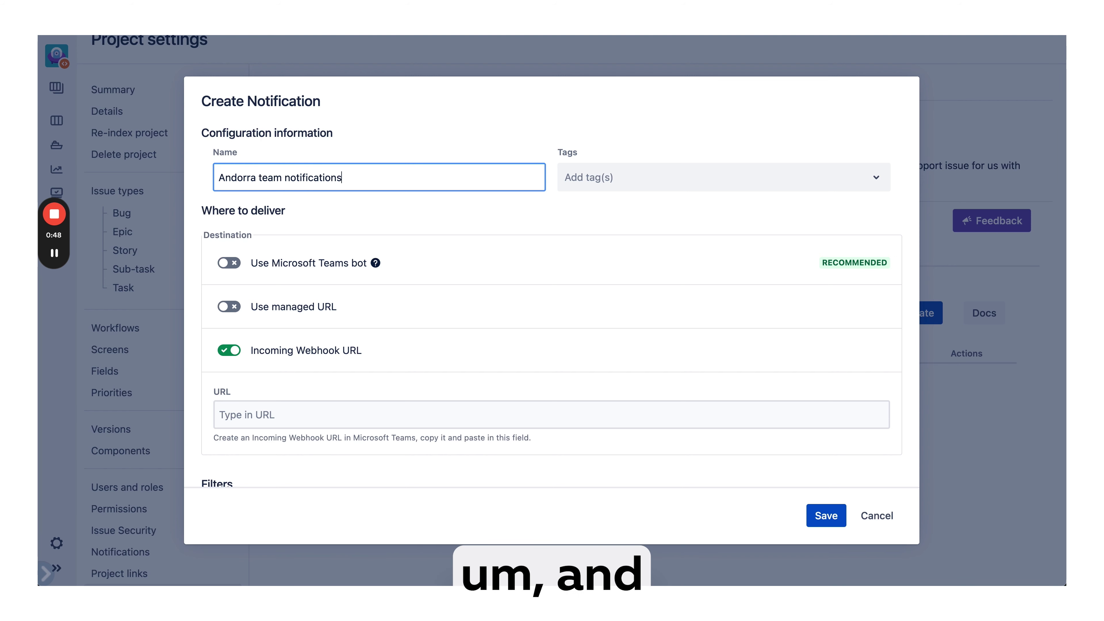
# - Route the rule through the managed webhook destination Andorra team channel
pyautogui.click(229, 307)
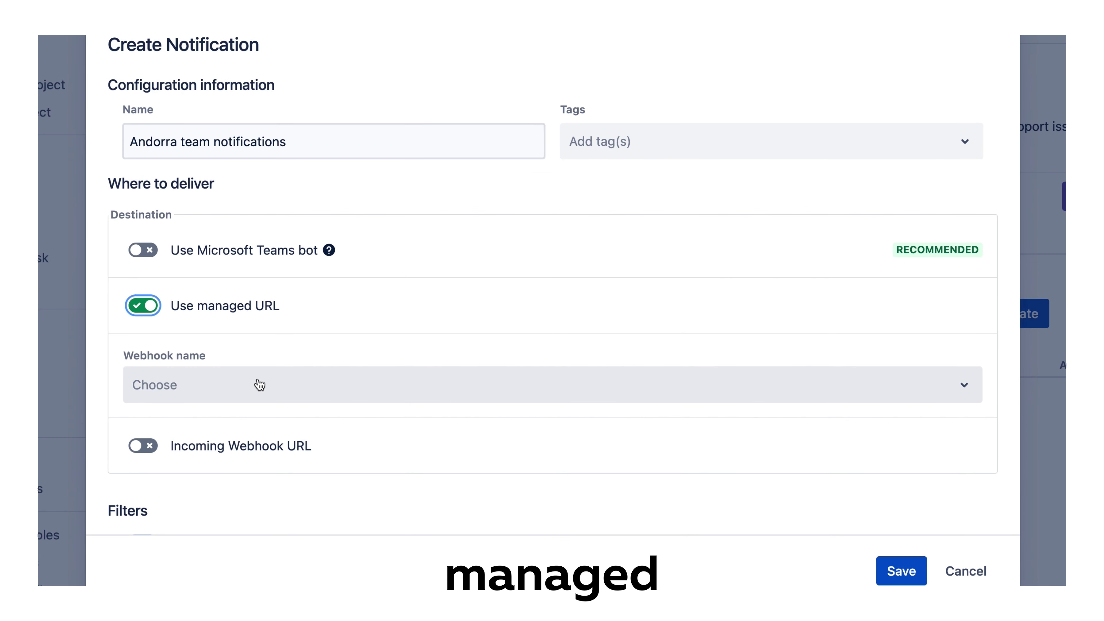
pyautogui.click(218, 398)
pyautogui.scroll(-2, 307, 356)
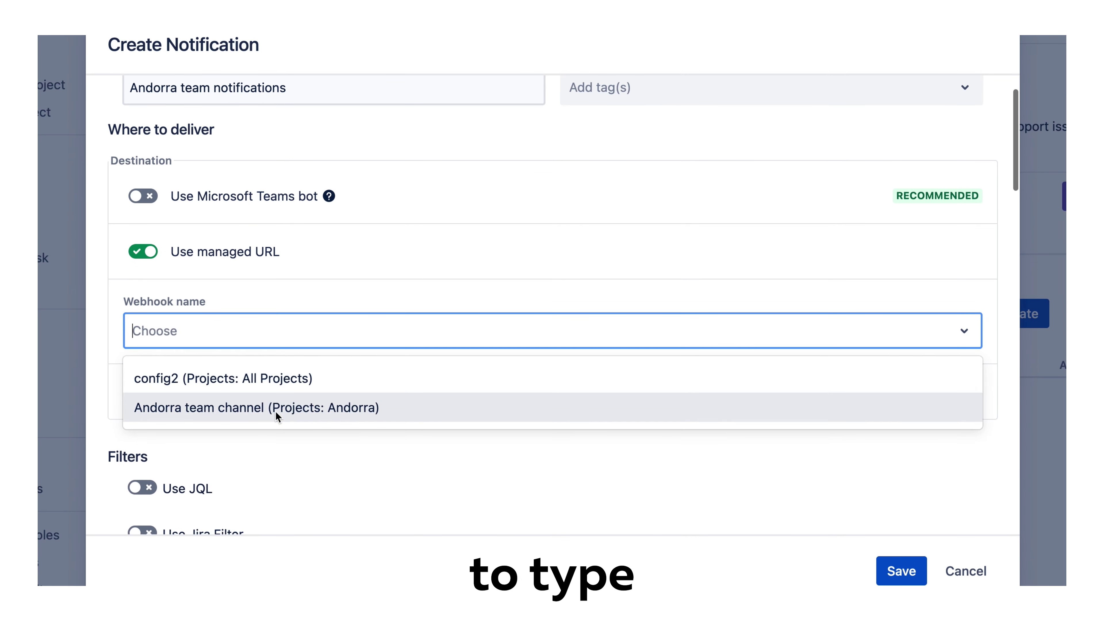
pyautogui.click(275, 410)
pyautogui.scroll(-4, 257, 313)
pyautogui.scroll(-6, 229, 377)
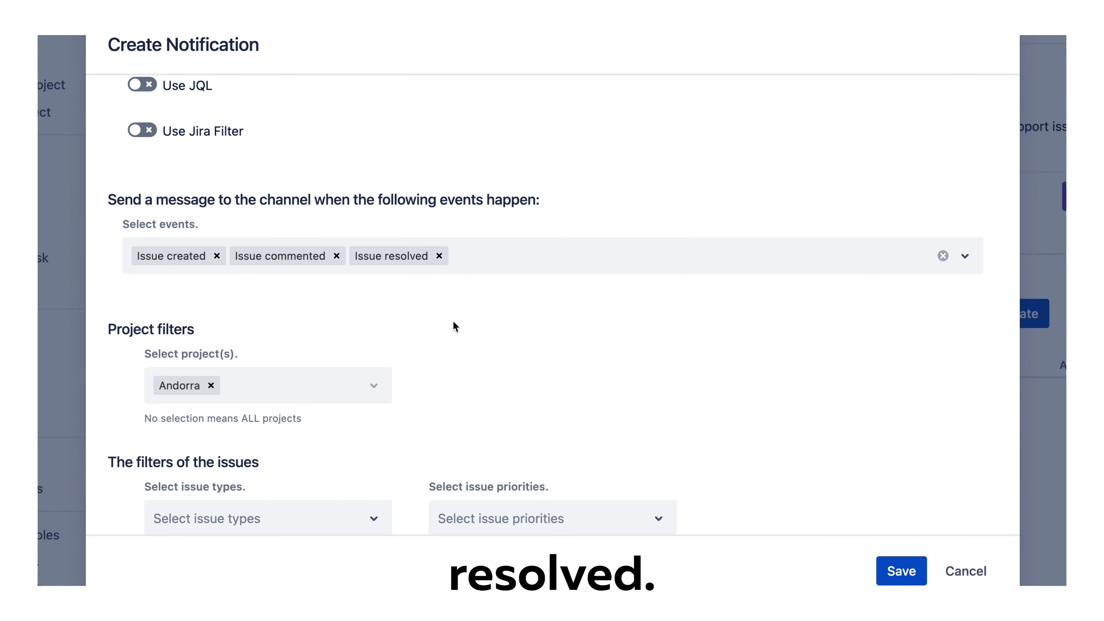
pyautogui.scroll(-5, 453, 324)
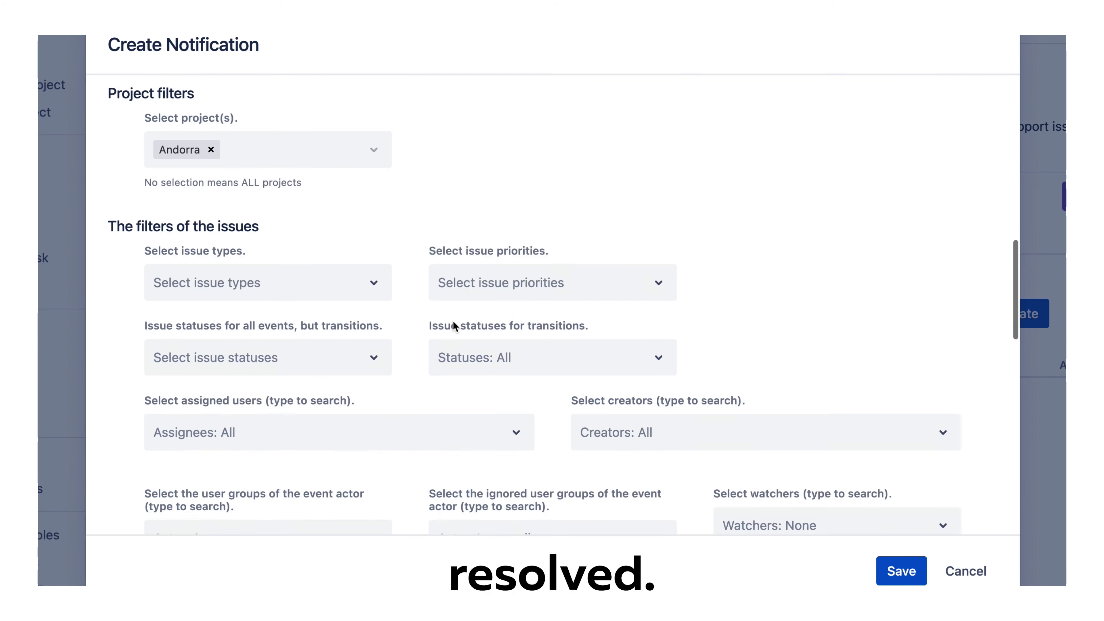
pyautogui.scroll(-15, 453, 324)
pyautogui.click(248, 436)
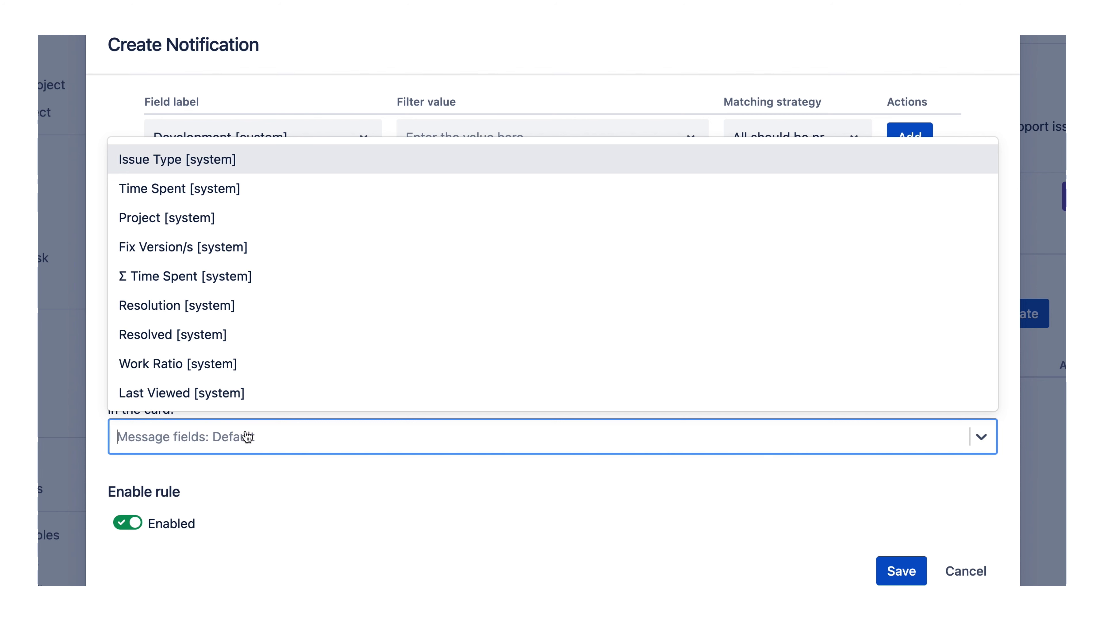
# - Add Summary, Labels and Priority as the rule's Teams message fields
pyautogui.write('sum')
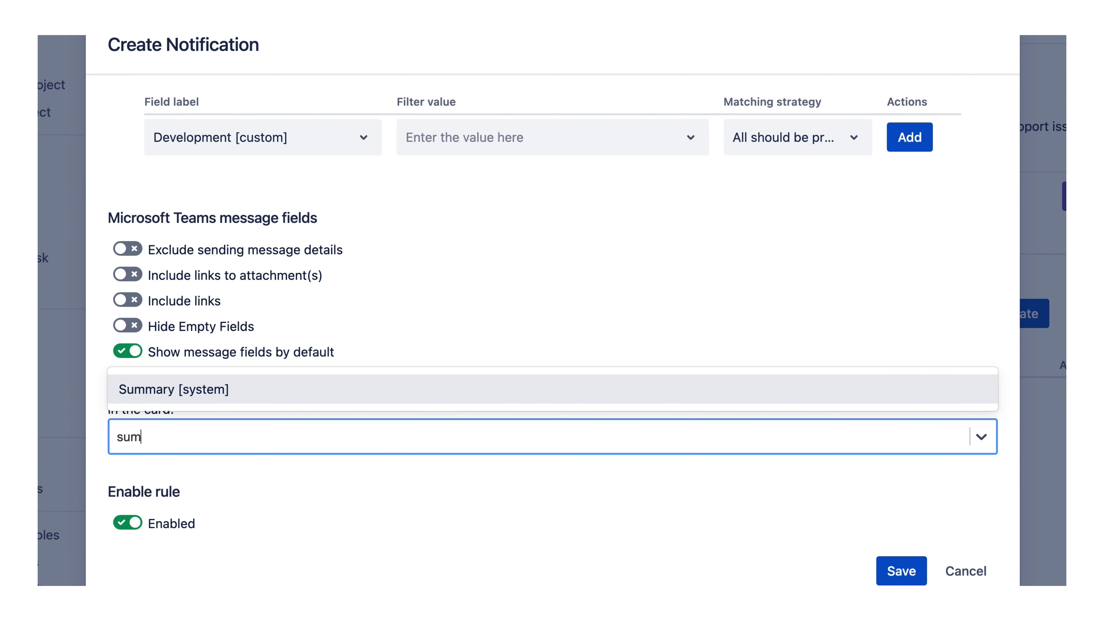
pyautogui.click(230, 402)
pyautogui.write('label')
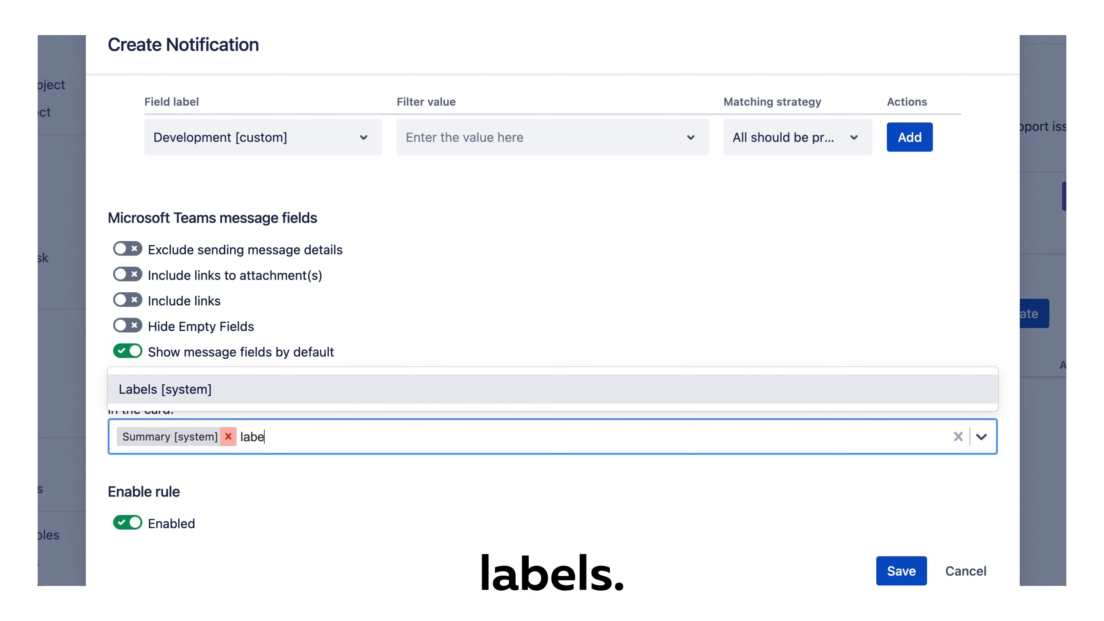
pyautogui.click(224, 389)
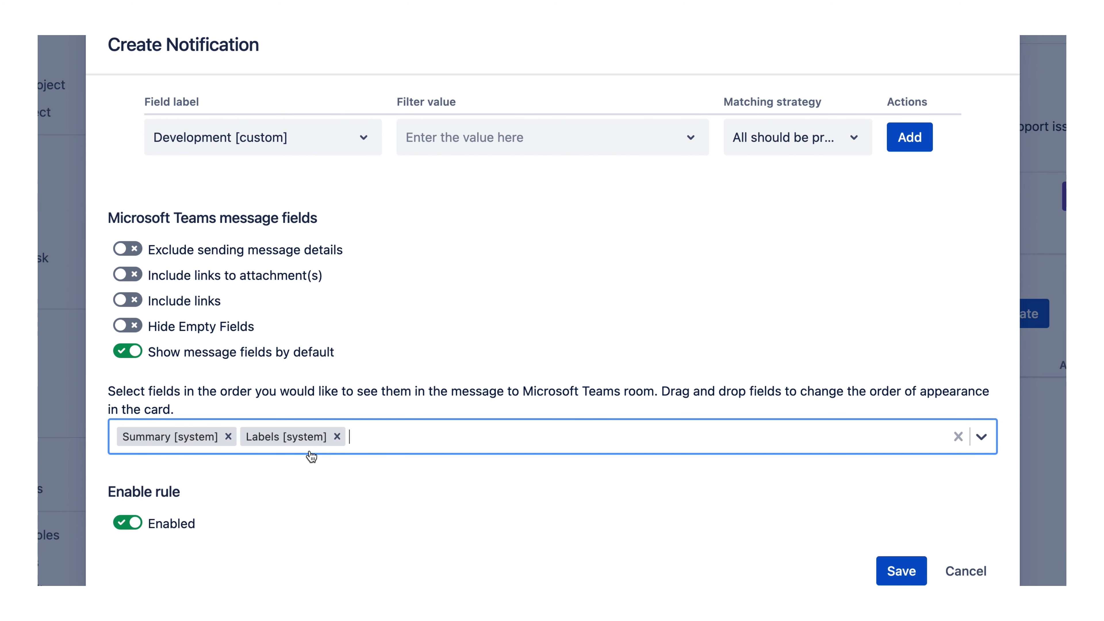
pyautogui.write('prio')
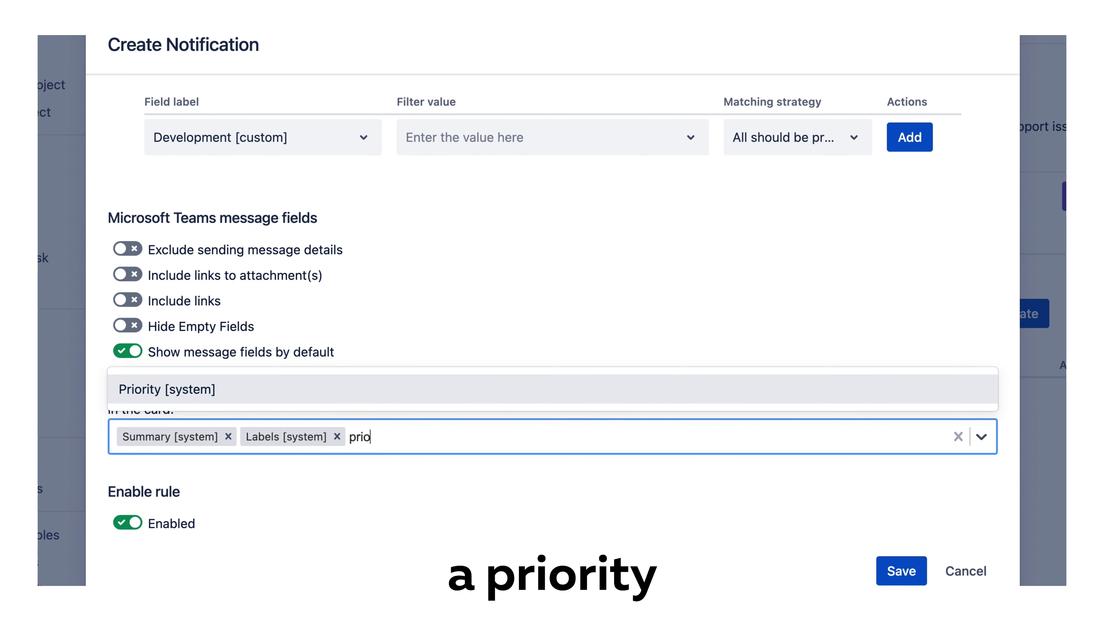
pyautogui.click(350, 387)
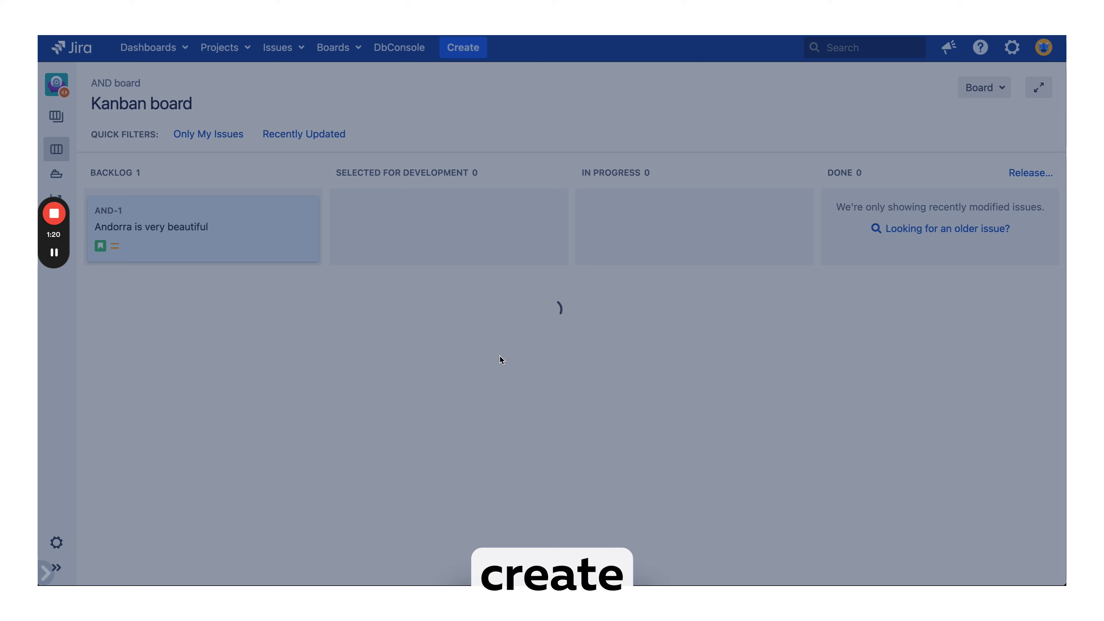
# - Create the story 'Andorra is a tiny country' (AND-2) in Jira
pyautogui.press('c')
pyautogui.click(430, 289)
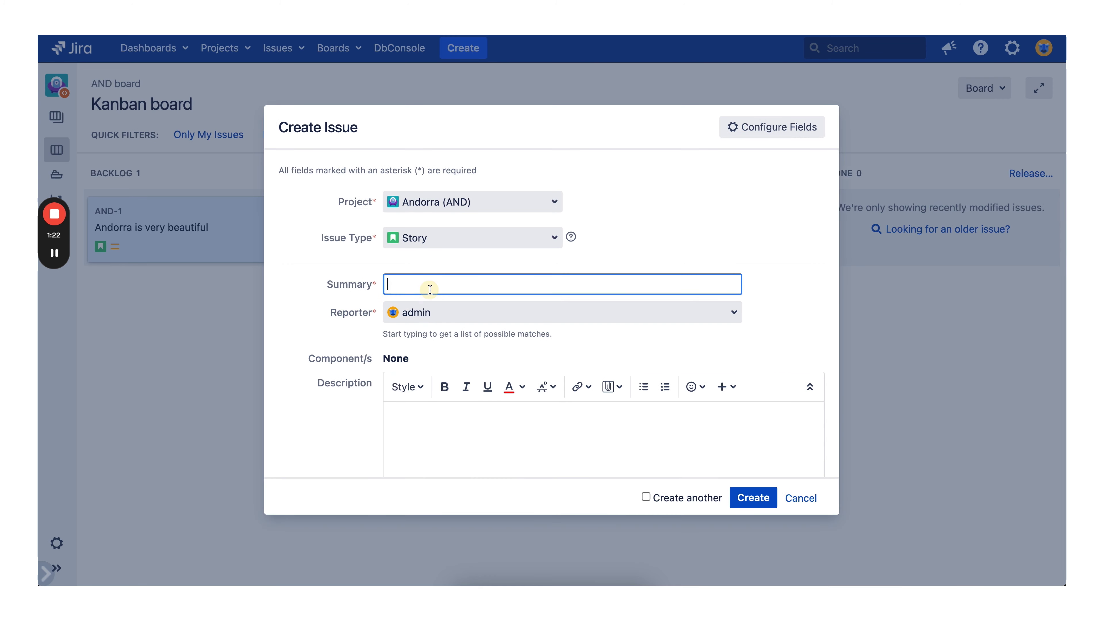
pyautogui.write('And')
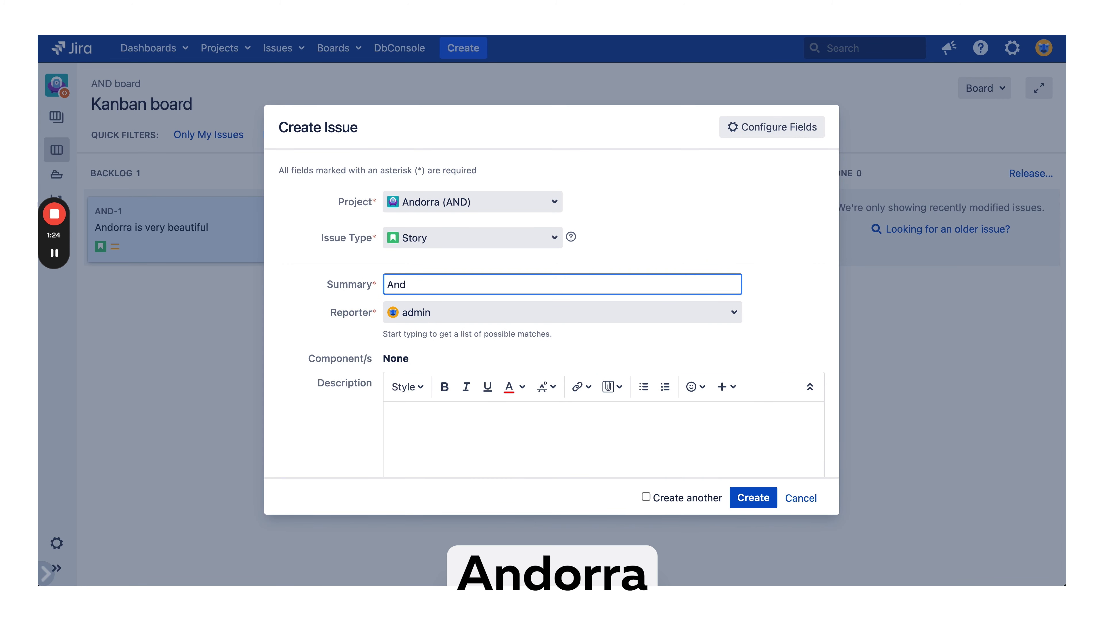
pyautogui.write('doorra is a ti')
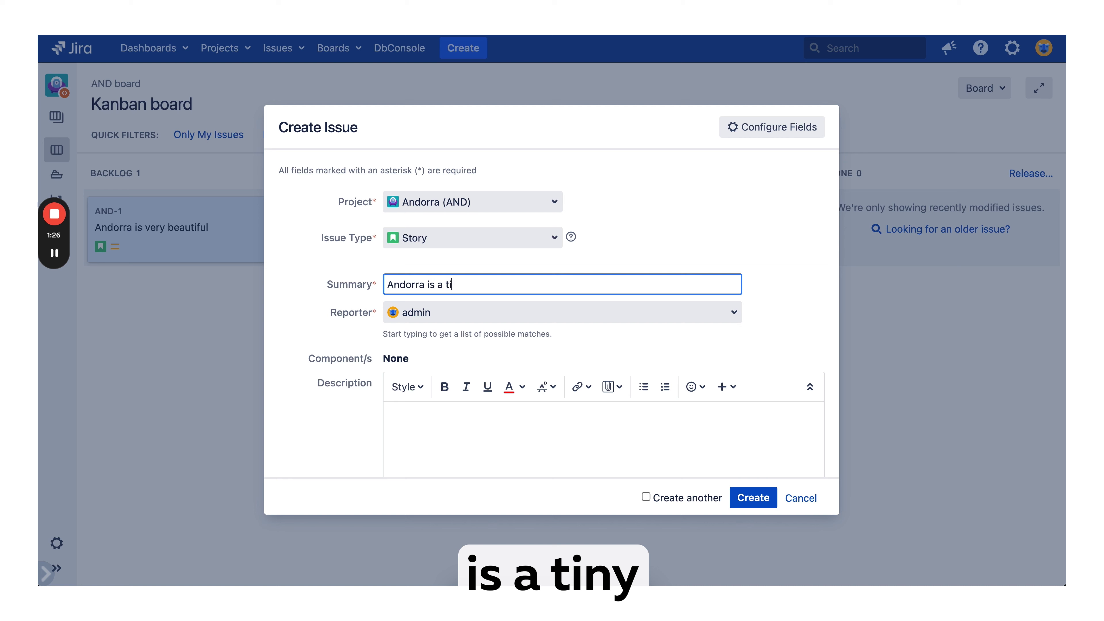
pyautogui.write('my country')
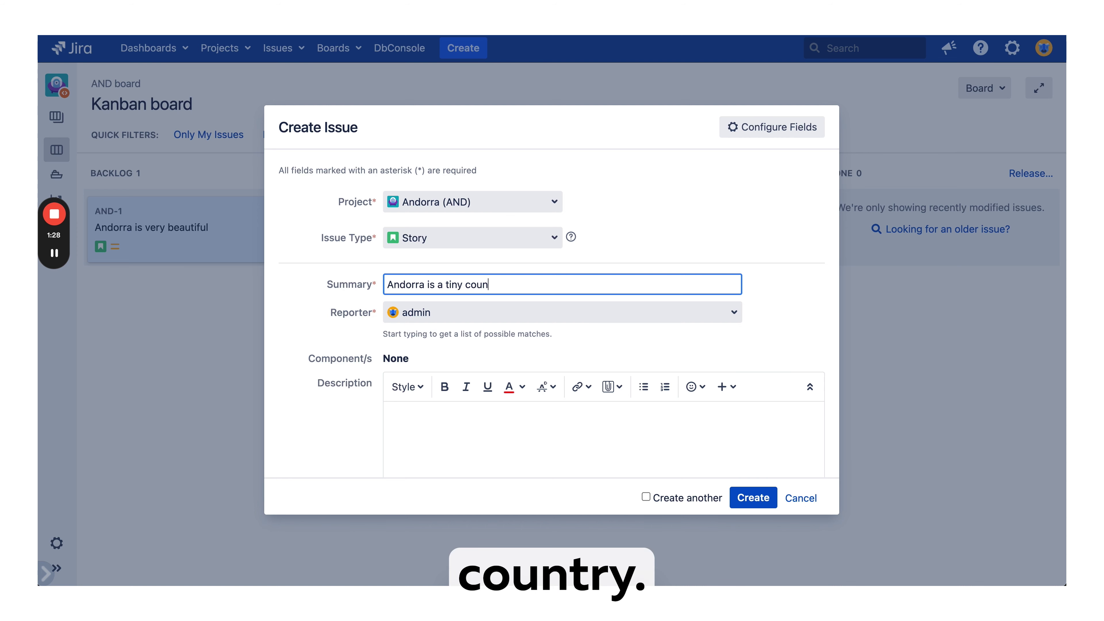
pyautogui.click(750, 497)
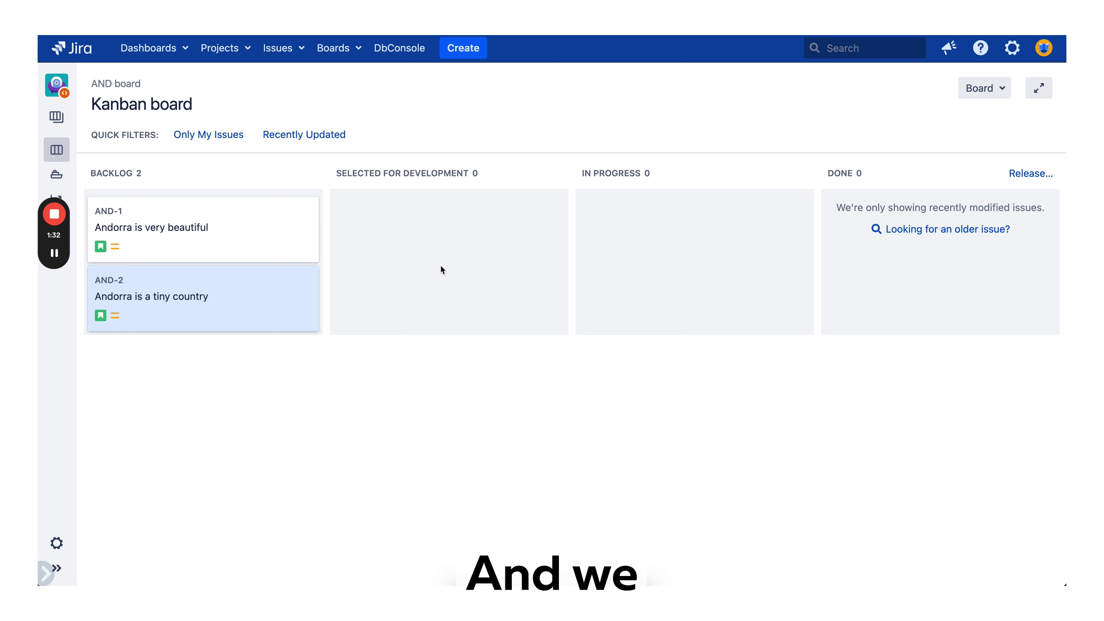
# - Check the expanded AND-2 creation message in the Teams channel, then return to Jira
pyautogui.press('super+Tab')
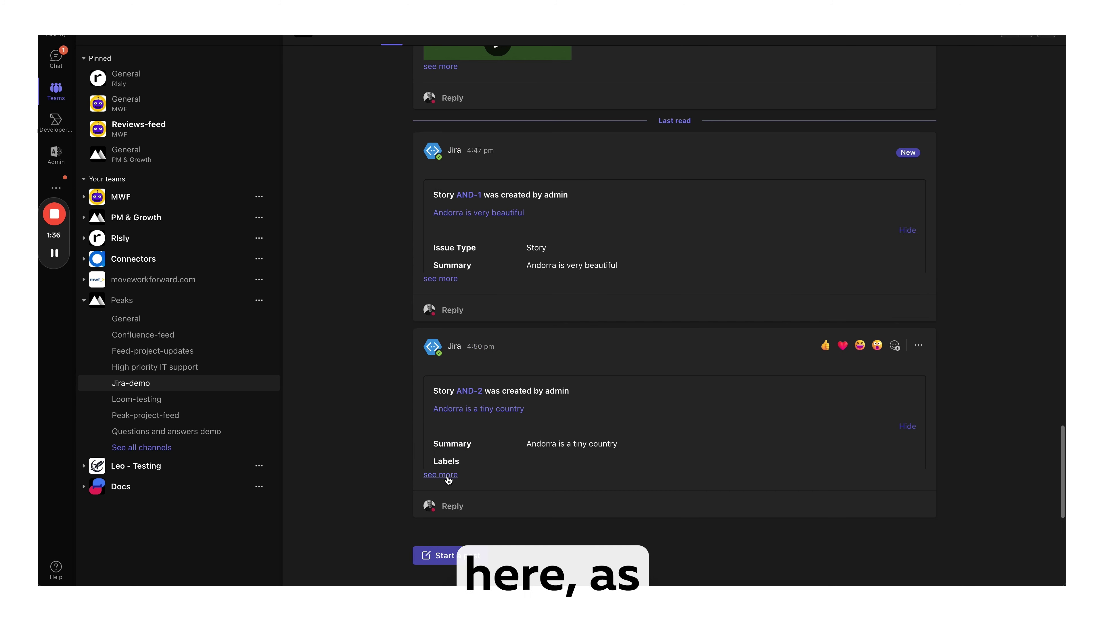
pyautogui.click(448, 477)
pyautogui.press('super+Tab')
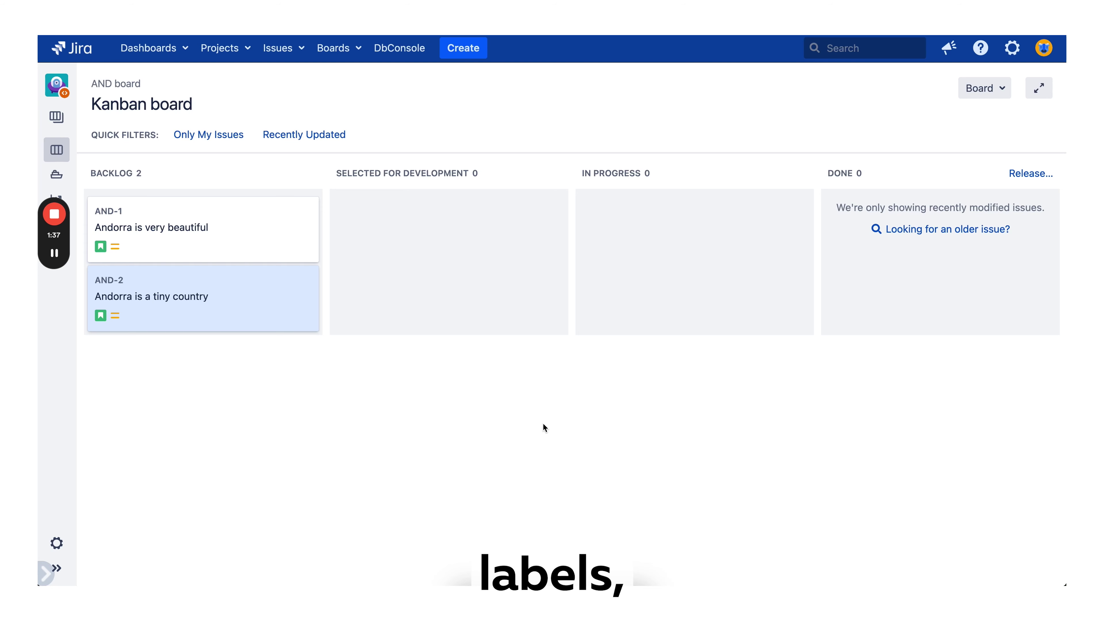
# - Add the labels important and easy to issue AND-2
pyautogui.click(241, 278)
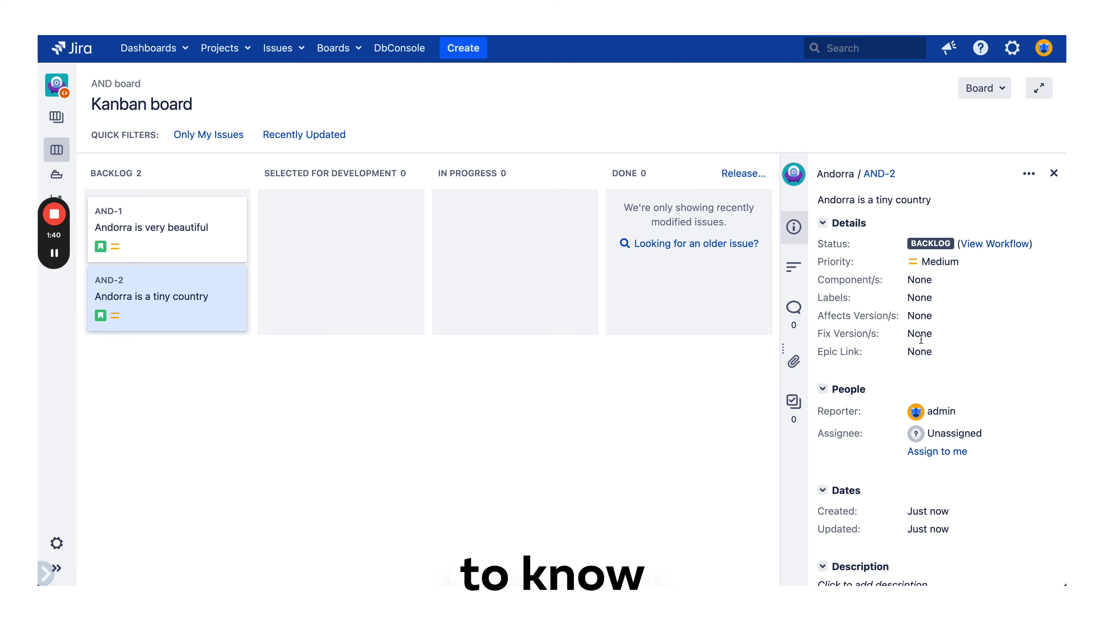
pyautogui.scroll(-1, 920, 339)
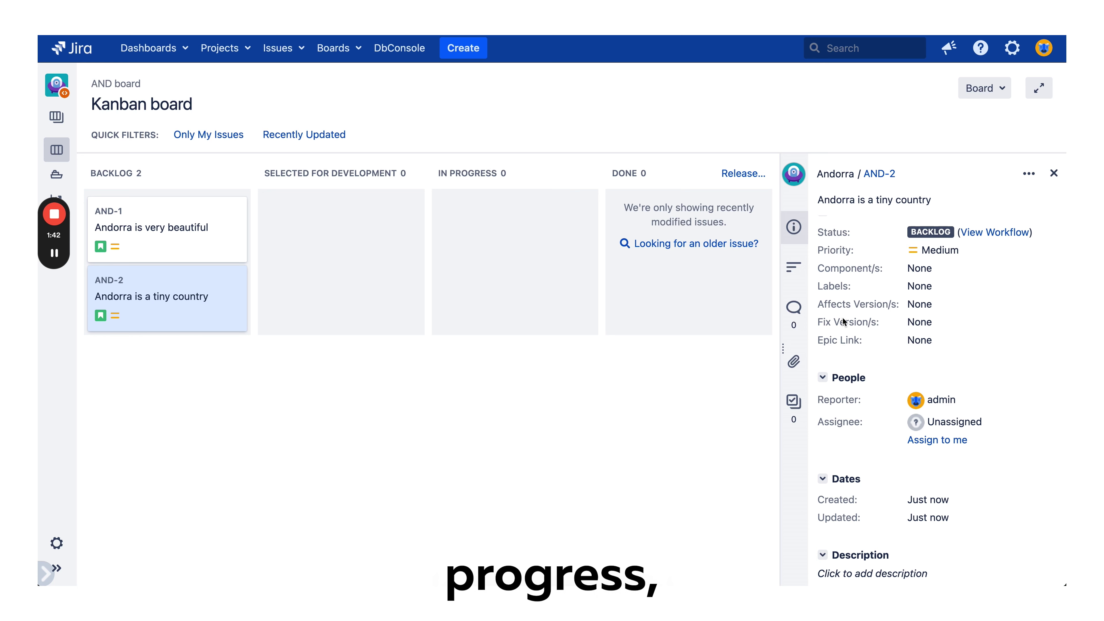
pyautogui.click(948, 286)
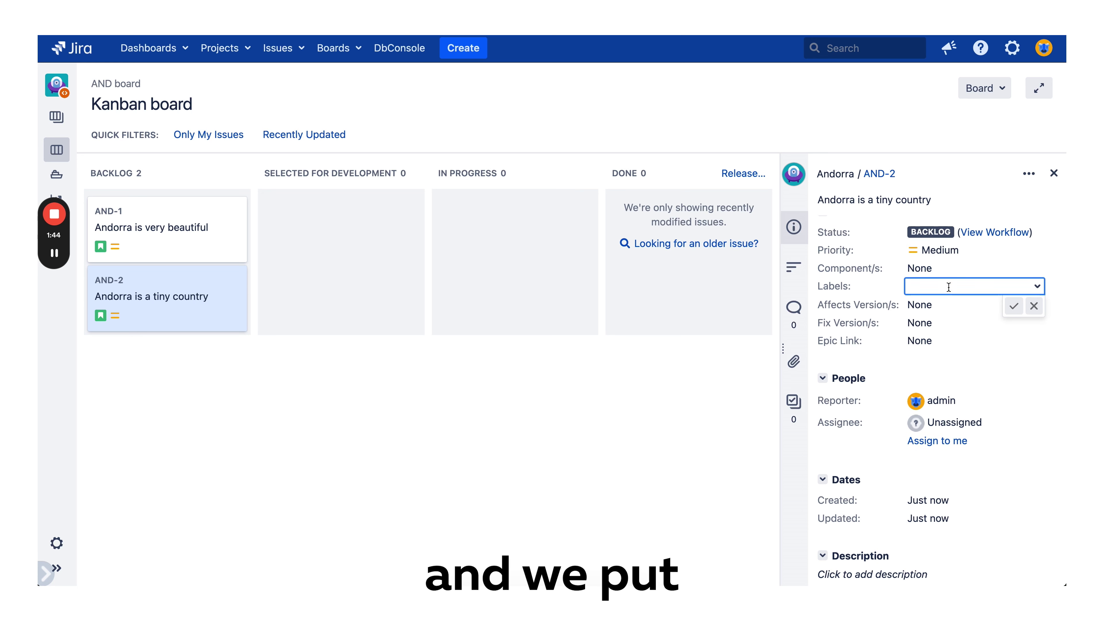
pyautogui.write('impo')
pyautogui.click(949, 321)
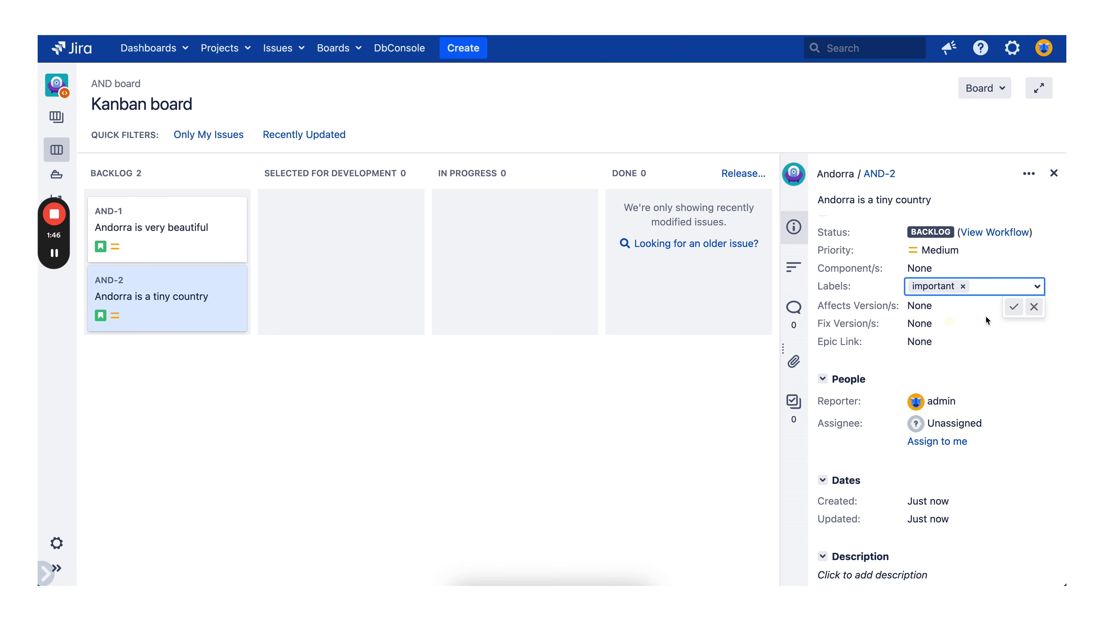
pyautogui.write('easy')
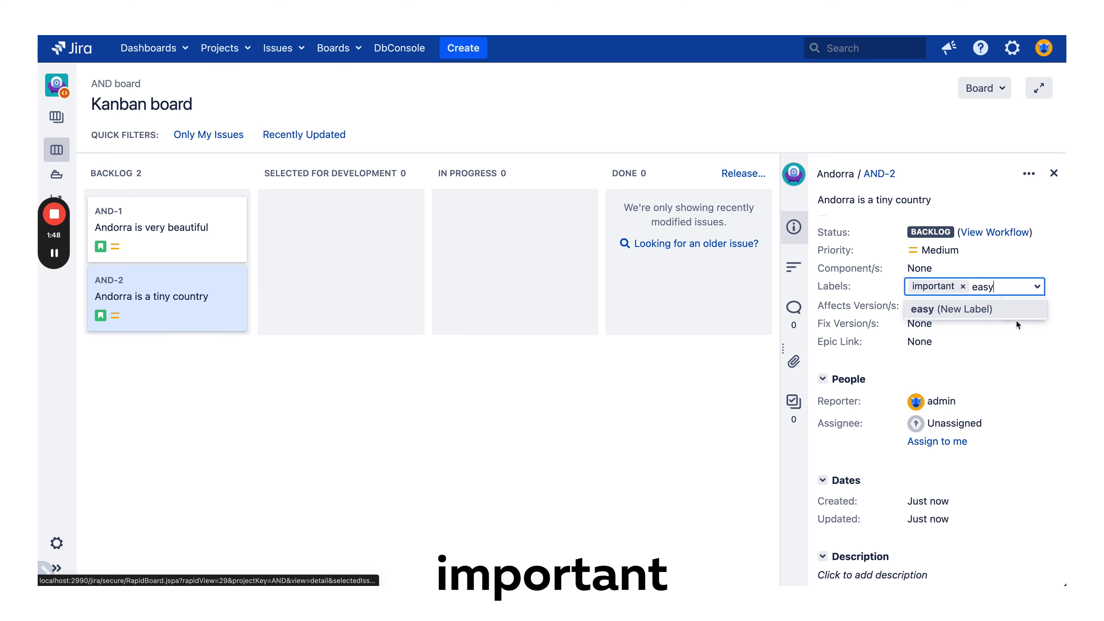
pyautogui.press('Return')
pyautogui.click(1017, 324)
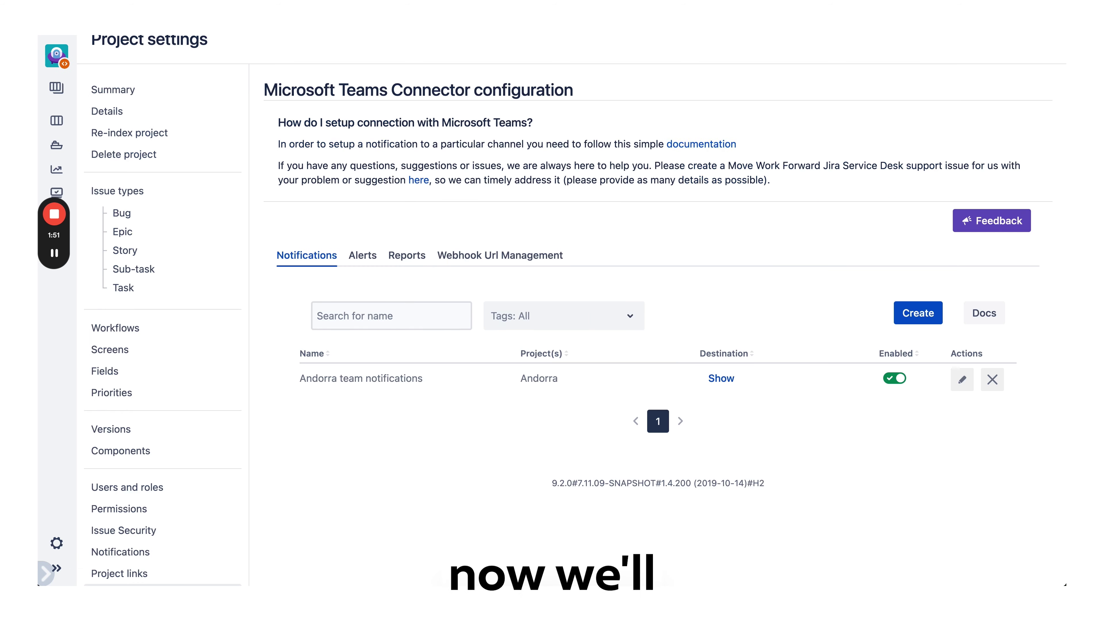
# - Edit Andorra team notifications to add the Generic (includes status change) event
pyautogui.click(962, 379)
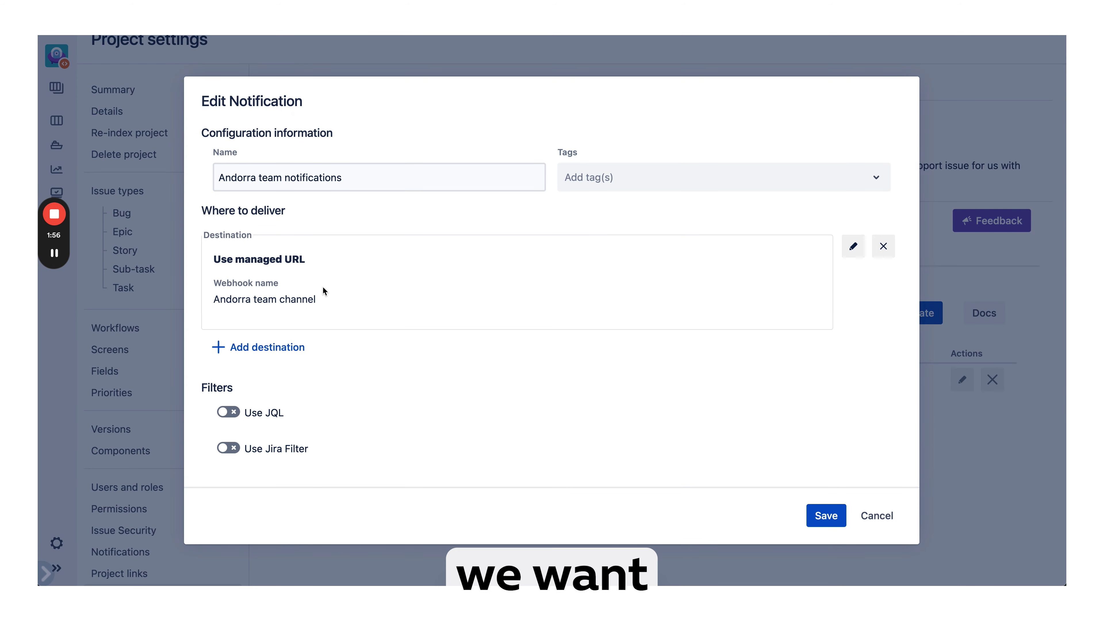
pyautogui.scroll(-5, 323, 291)
pyautogui.click(686, 326)
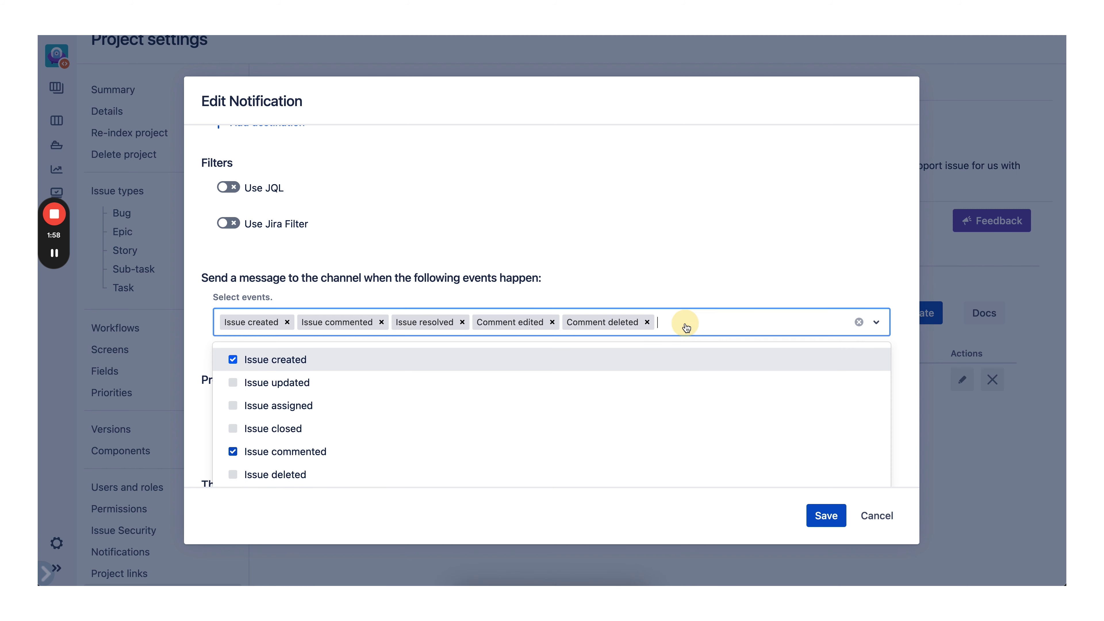
pyautogui.scroll(-3, 452, 390)
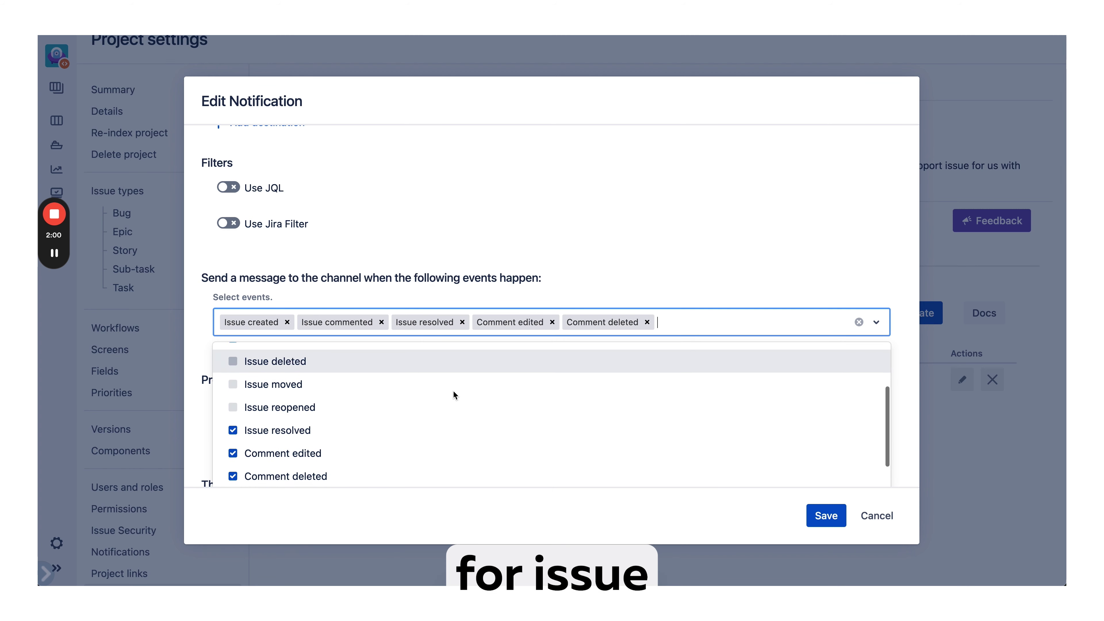
pyautogui.scroll(-10, 452, 390)
pyautogui.write('tra')
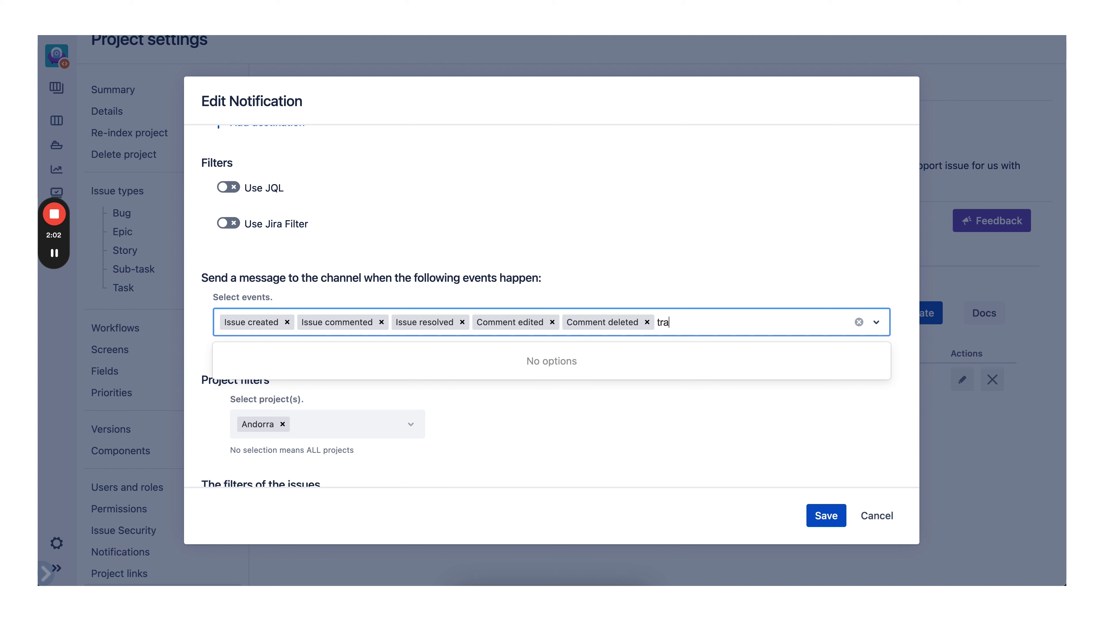
pyautogui.press('BackSpace')
pyautogui.press('BackSpace')
pyautogui.write('chan')
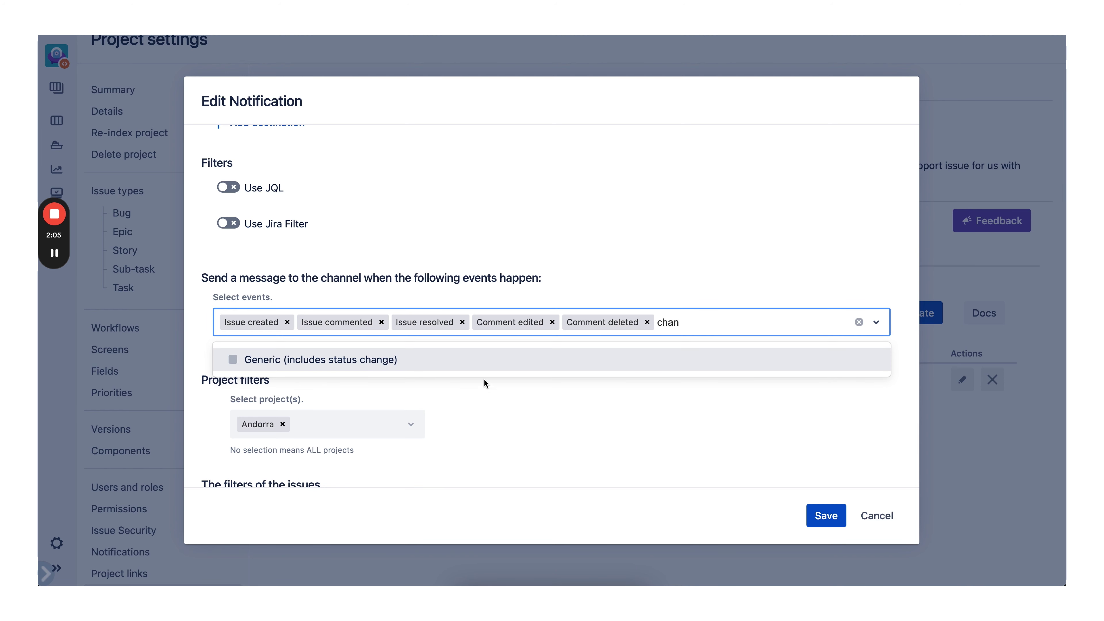
pyautogui.click(447, 355)
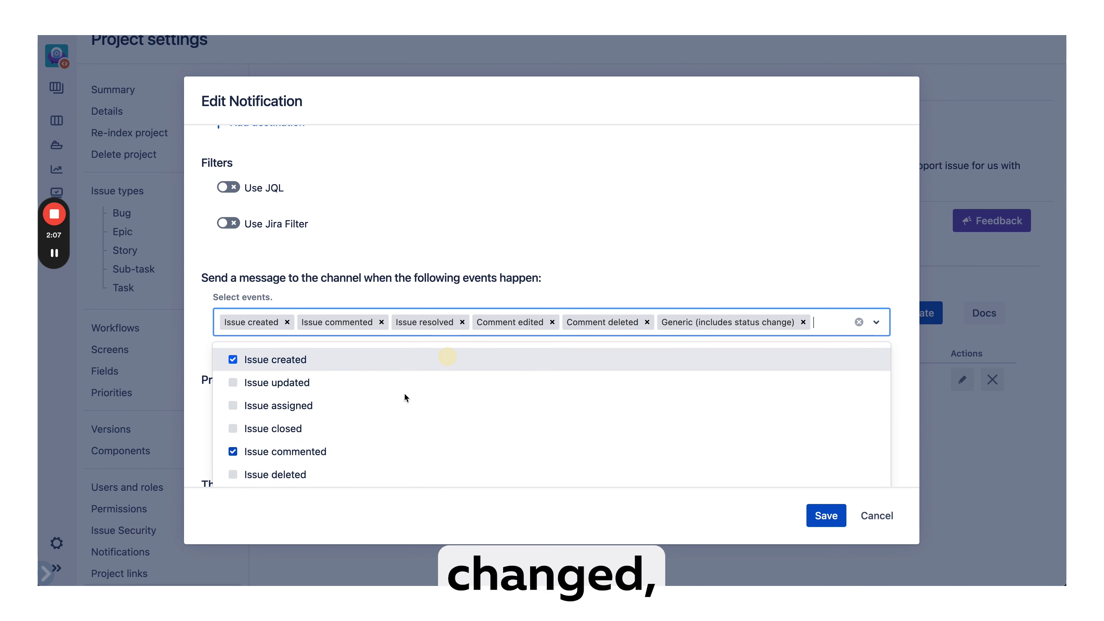
pyautogui.click(462, 247)
# - Save the updated Andorra team notifications rule
pyautogui.scroll(-3, 509, 232)
pyautogui.scroll(-5, 508, 229)
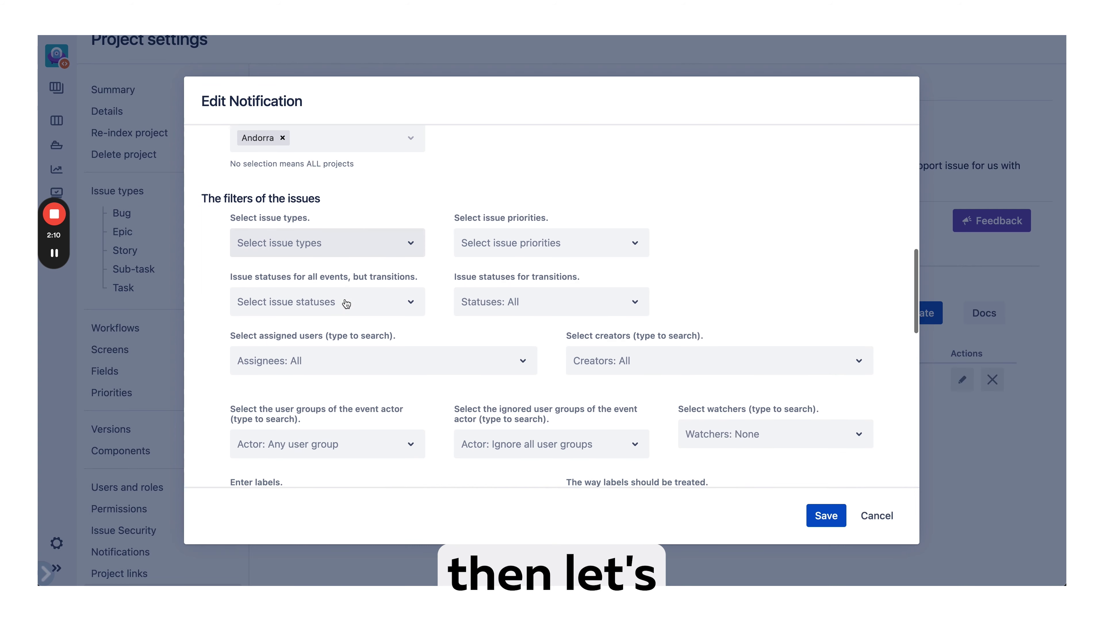
pyautogui.scroll(-5, 383, 287)
pyautogui.click(825, 514)
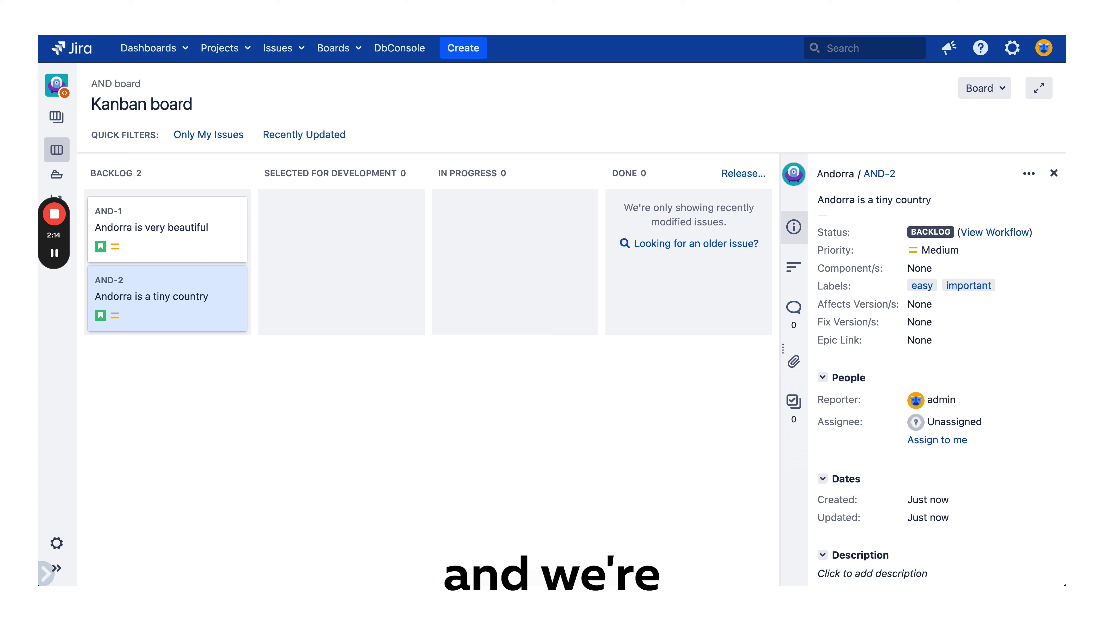
# - Drag AND-2 into Selected for Development and check its transition post in Teams
pyautogui.click(205, 299)
pyautogui.moveTo(147, 304); pyautogui.dragTo(313, 272)
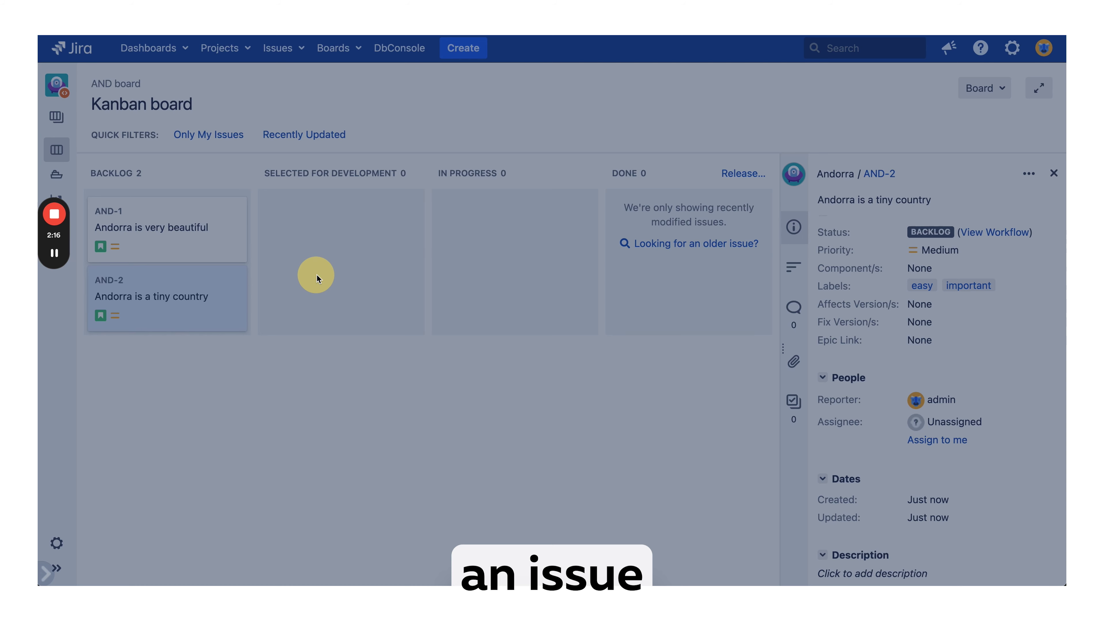
pyautogui.press('super+Tab')
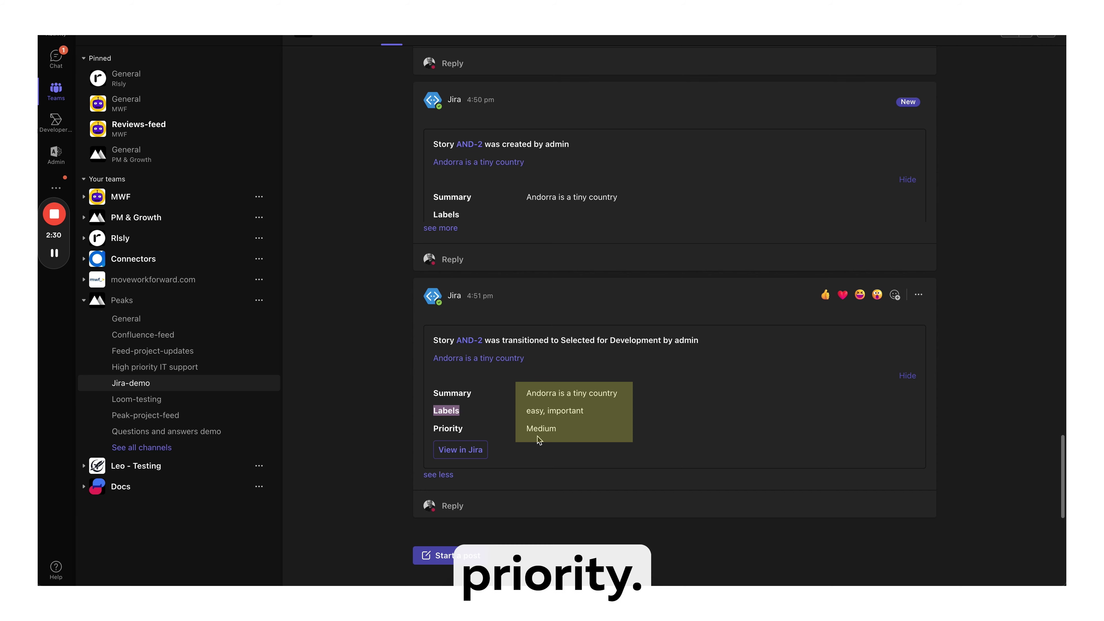
pyautogui.press('super+Tab')
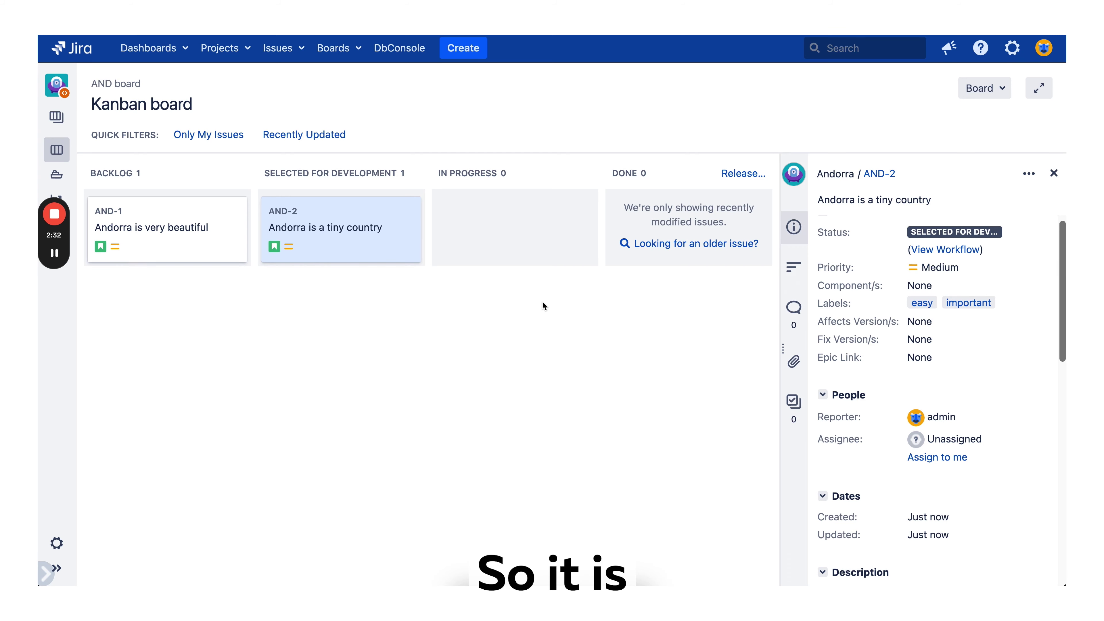
# - Browse the connector's Alerts tab, open then cancel a new alert, and view Reports
pyautogui.hotkey('ctrl', 'Tab')
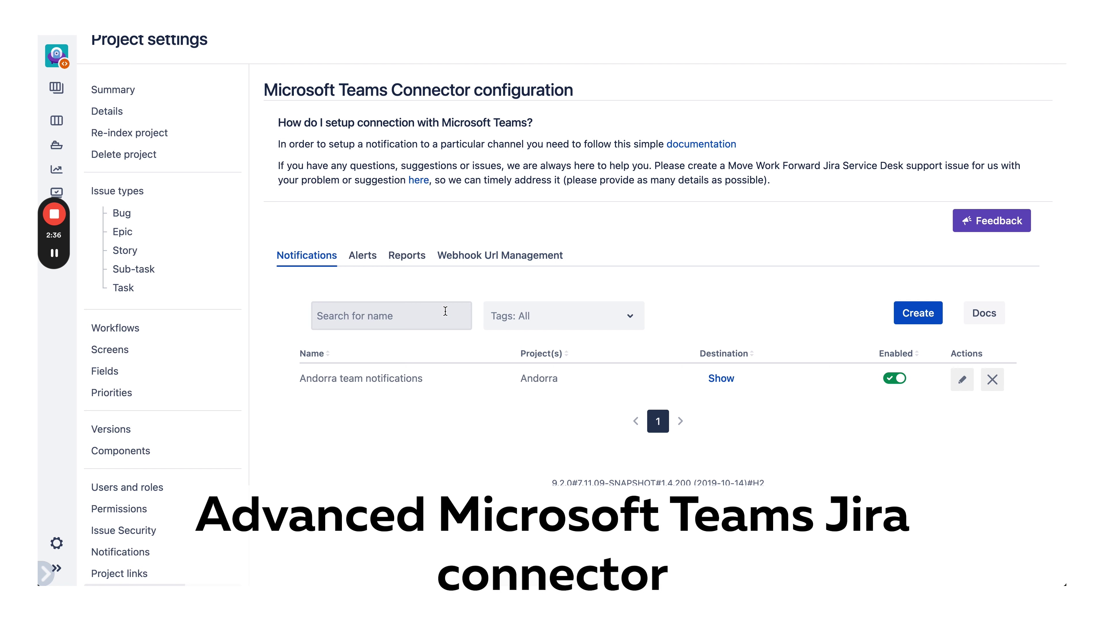
pyautogui.click(362, 255)
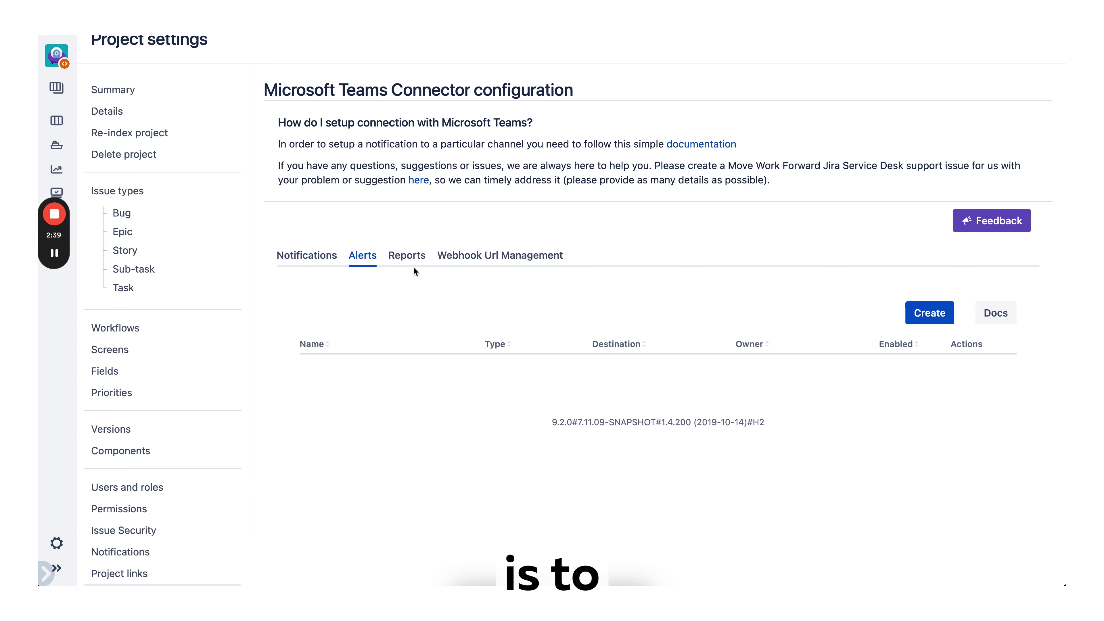
pyautogui.click(921, 313)
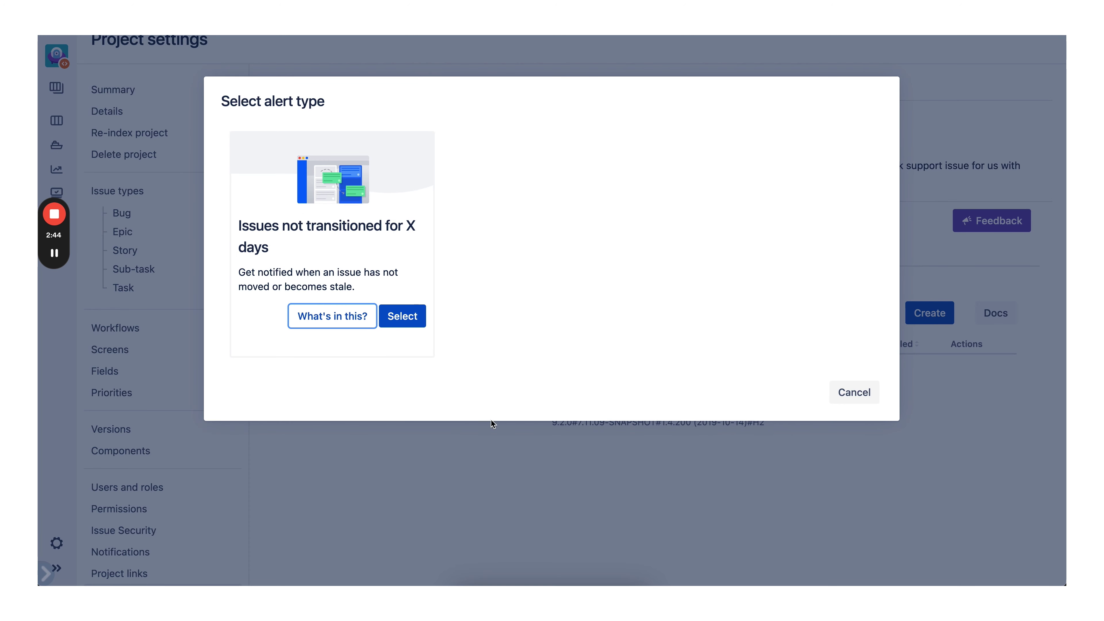
pyautogui.click(854, 391)
pyautogui.click(393, 255)
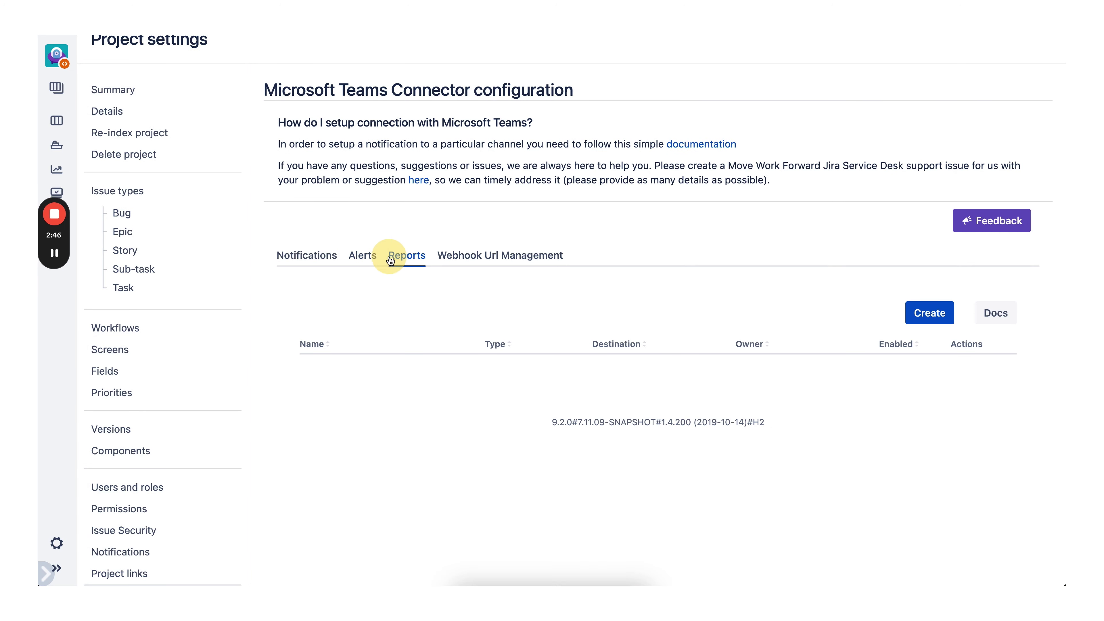
pyautogui.click(919, 323)
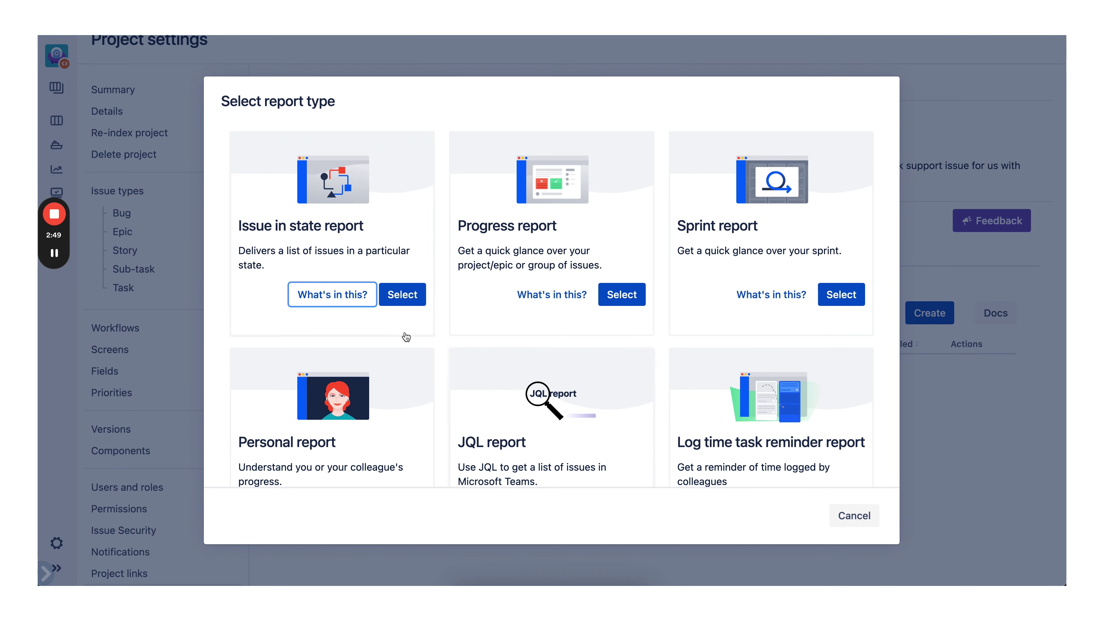
pyautogui.scroll(-1, 405, 331)
pyautogui.scroll(1, 404, 332)
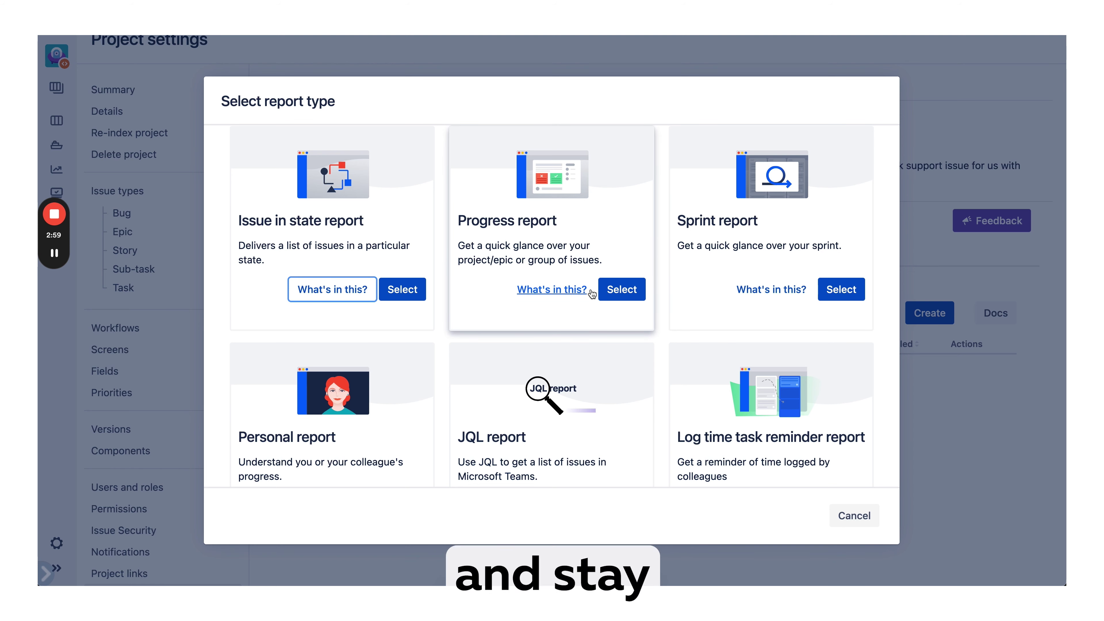
pyautogui.scroll(-3, 517, 374)
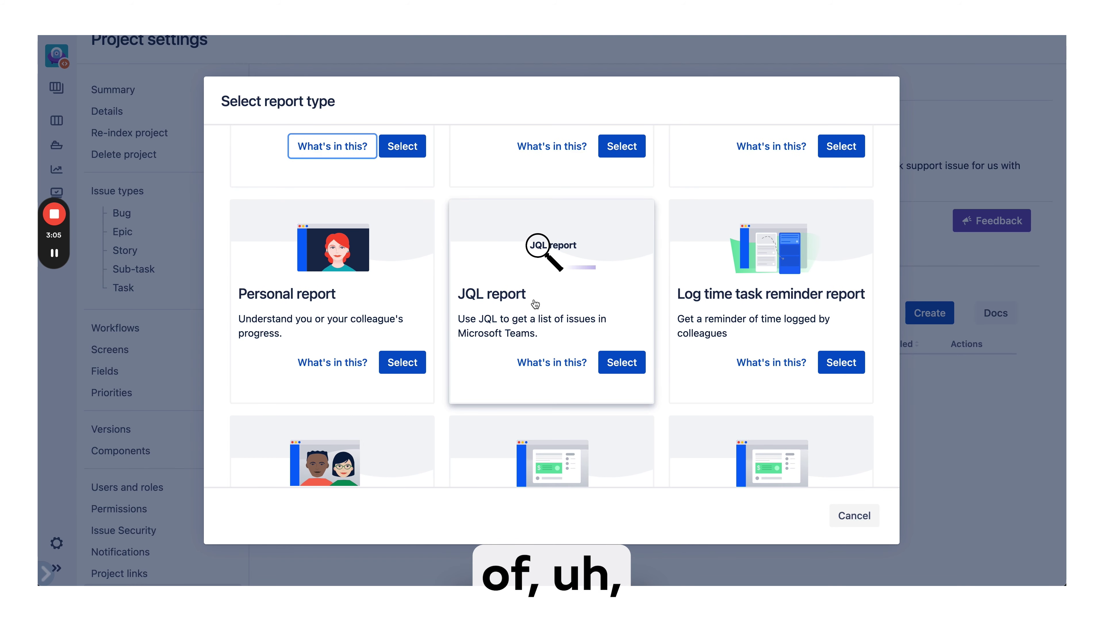
pyautogui.scroll(-3, 690, 368)
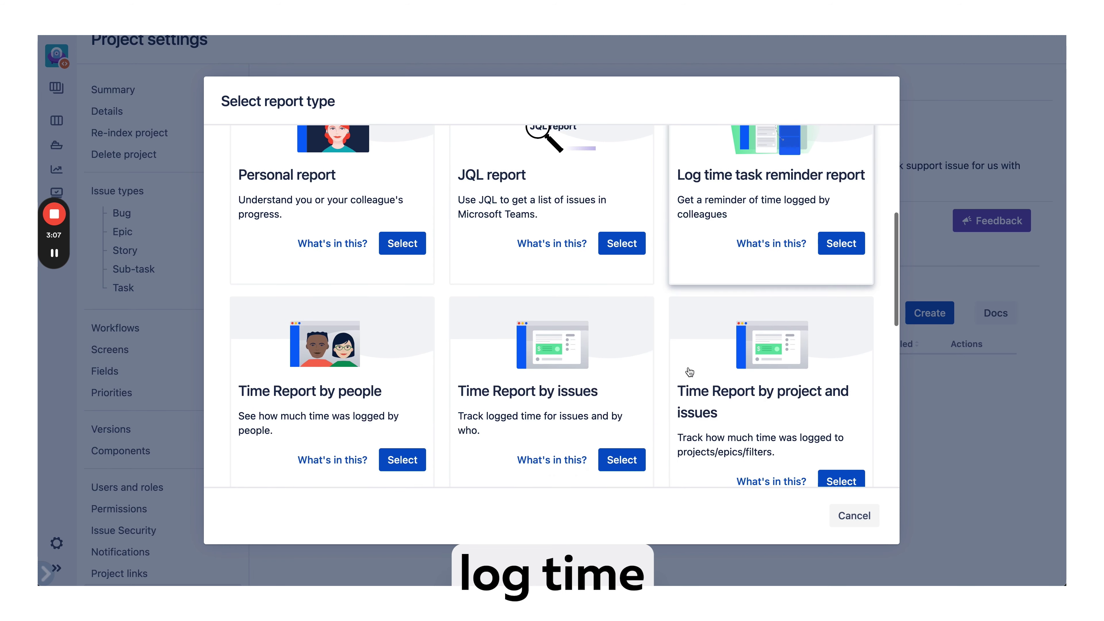
pyautogui.scroll(-6, 453, 358)
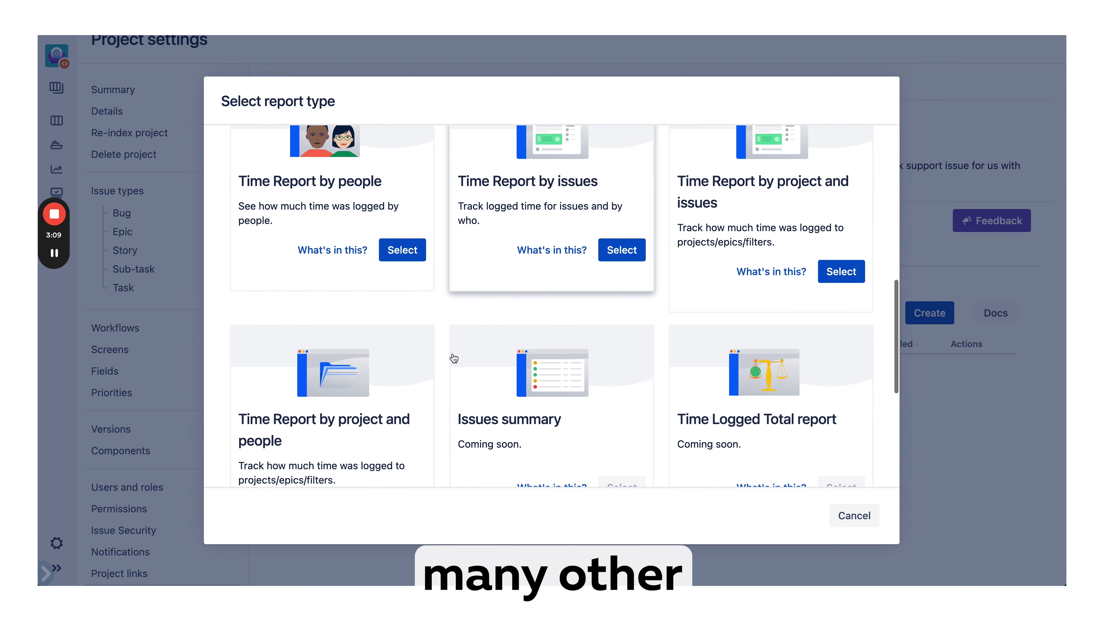
pyautogui.scroll(9, 460, 348)
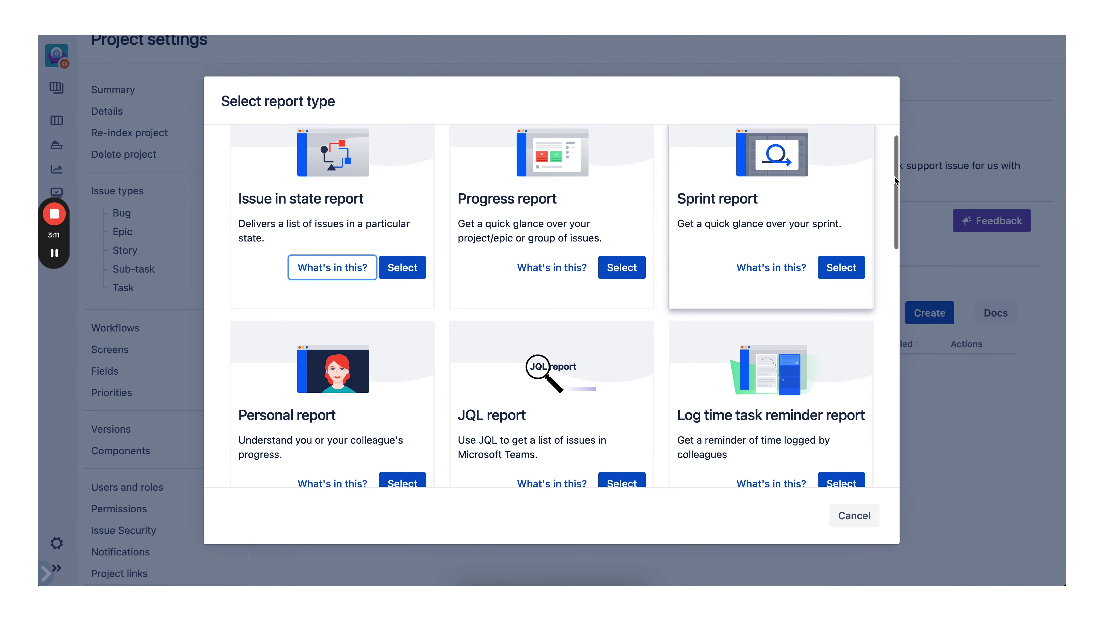
pyautogui.click(852, 517)
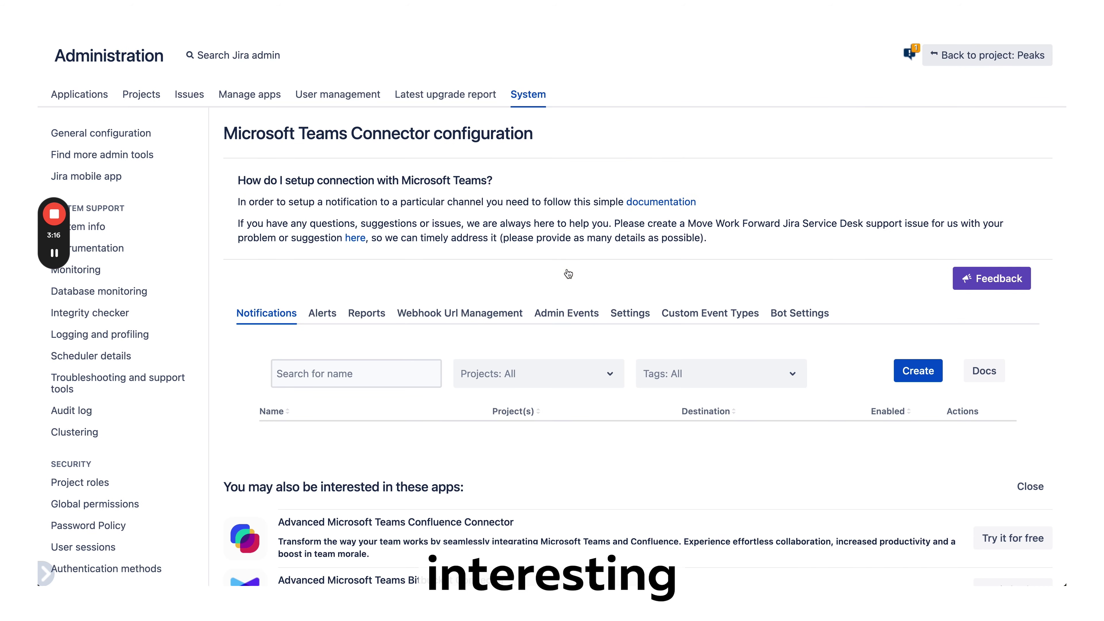
# - Dismiss the suggested apps panel and view the Teams Connector's Admin Events tab
pyautogui.scroll(-2, 568, 273)
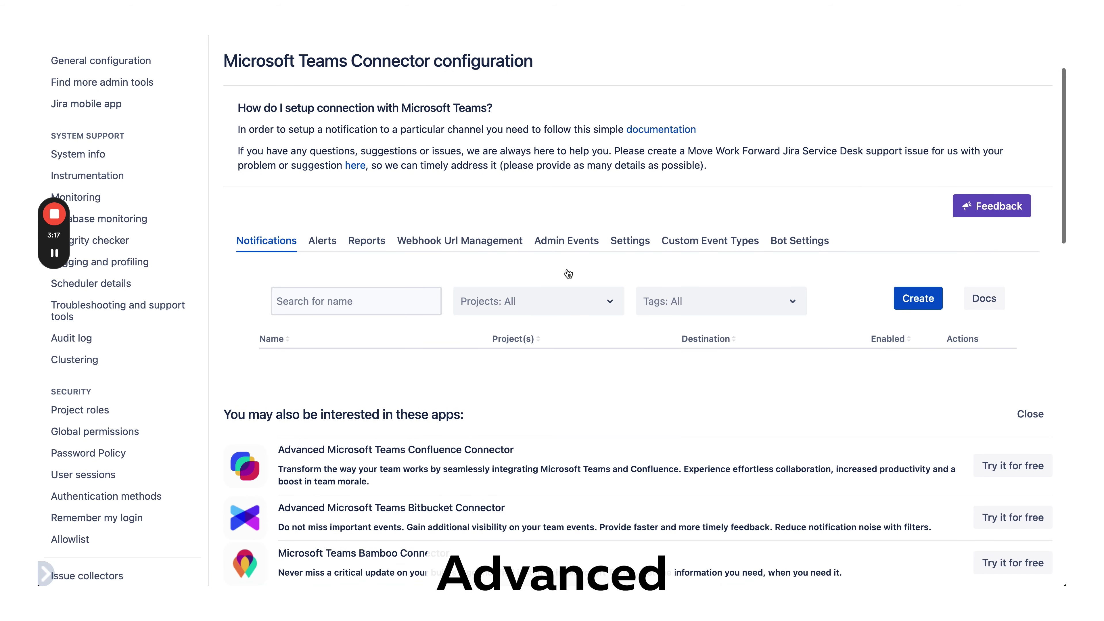
pyautogui.click(1030, 413)
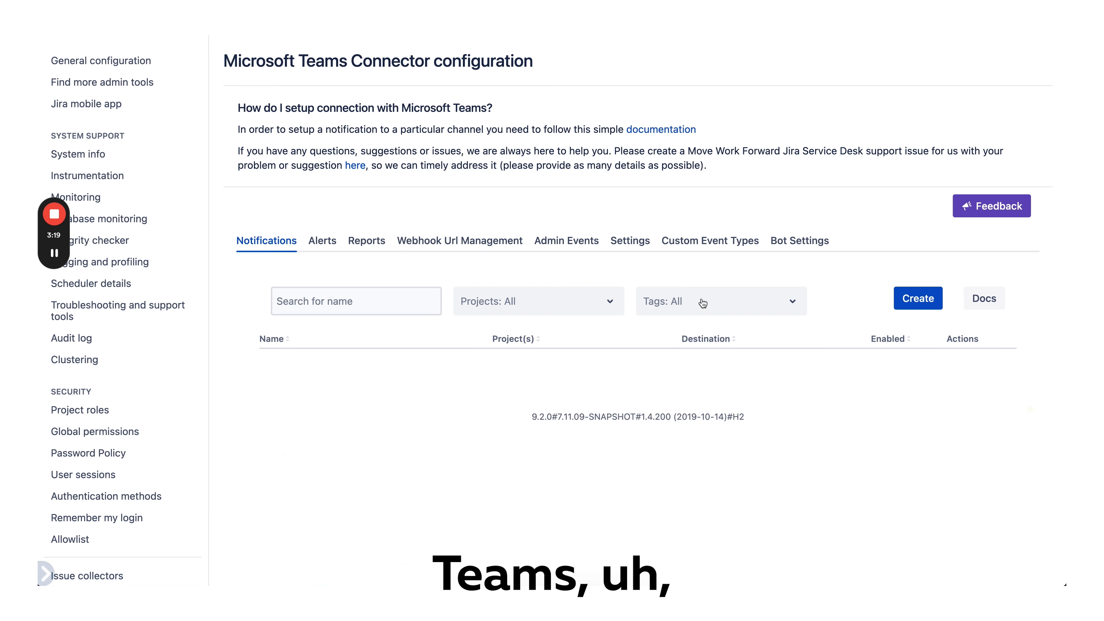
pyautogui.click(570, 239)
pyautogui.scroll(3, 309, 387)
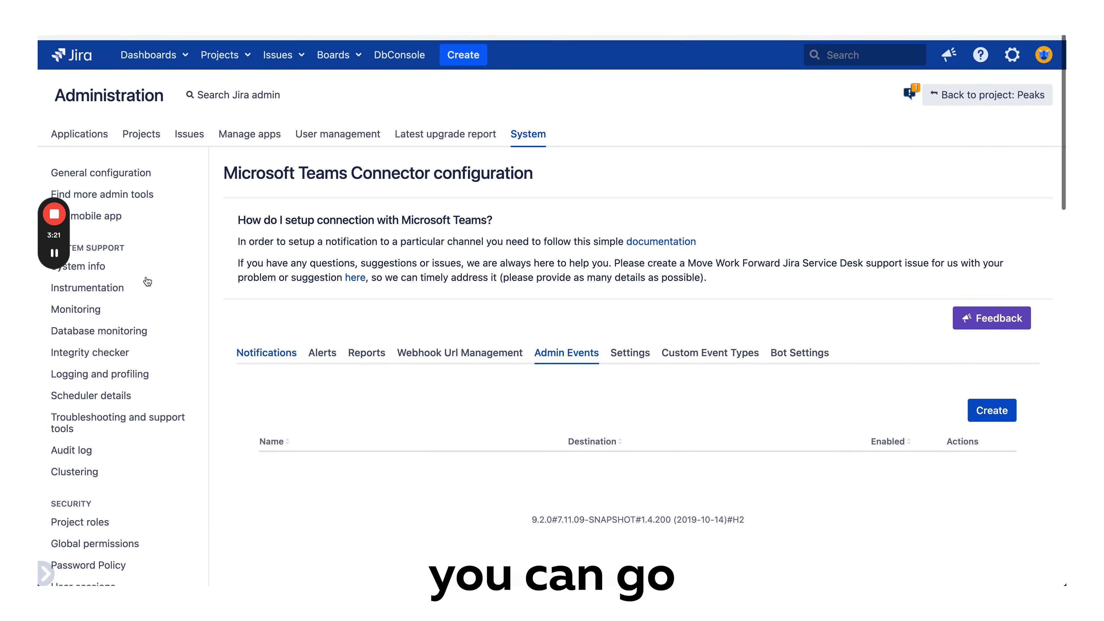
pyautogui.scroll(-2, 456, 322)
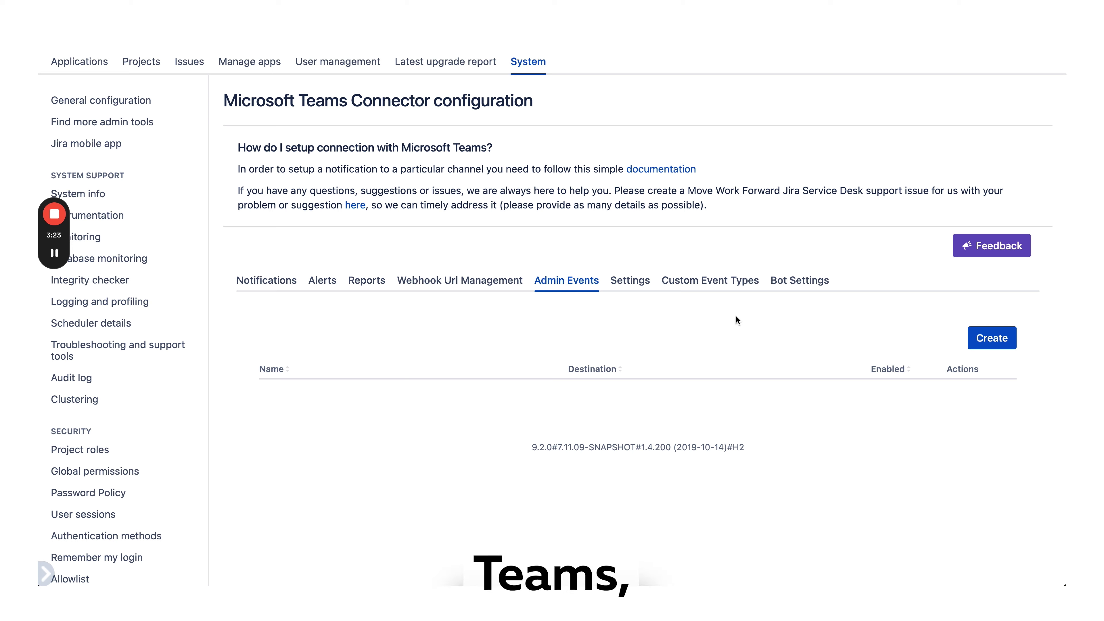
# - Browse the admin event types in a new admin event, then cancel it without saving
pyautogui.click(991, 338)
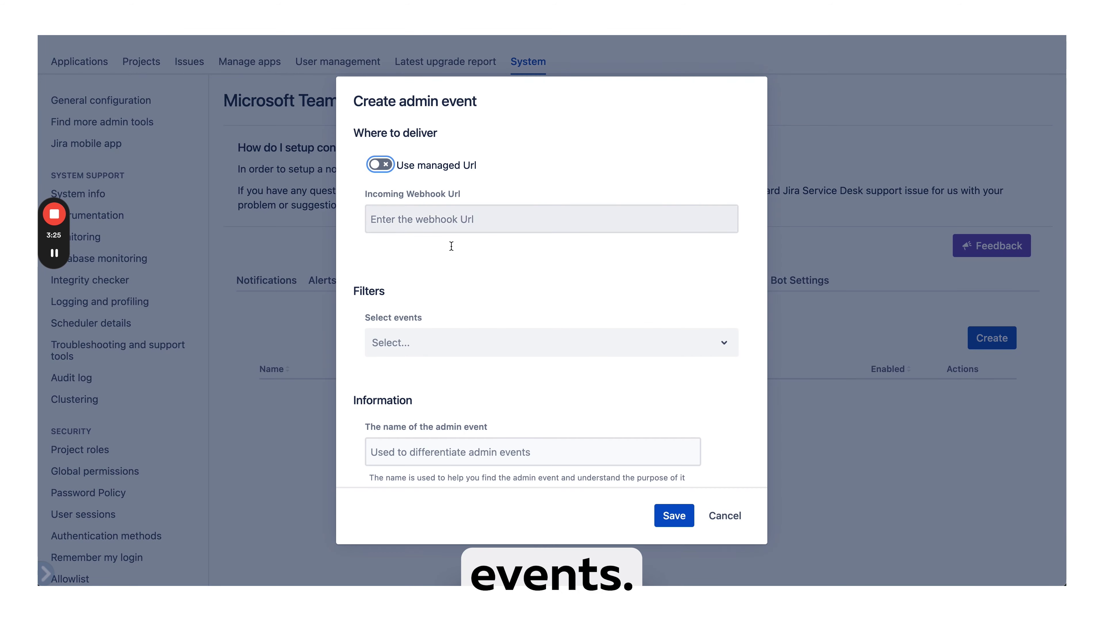
pyautogui.click(431, 356)
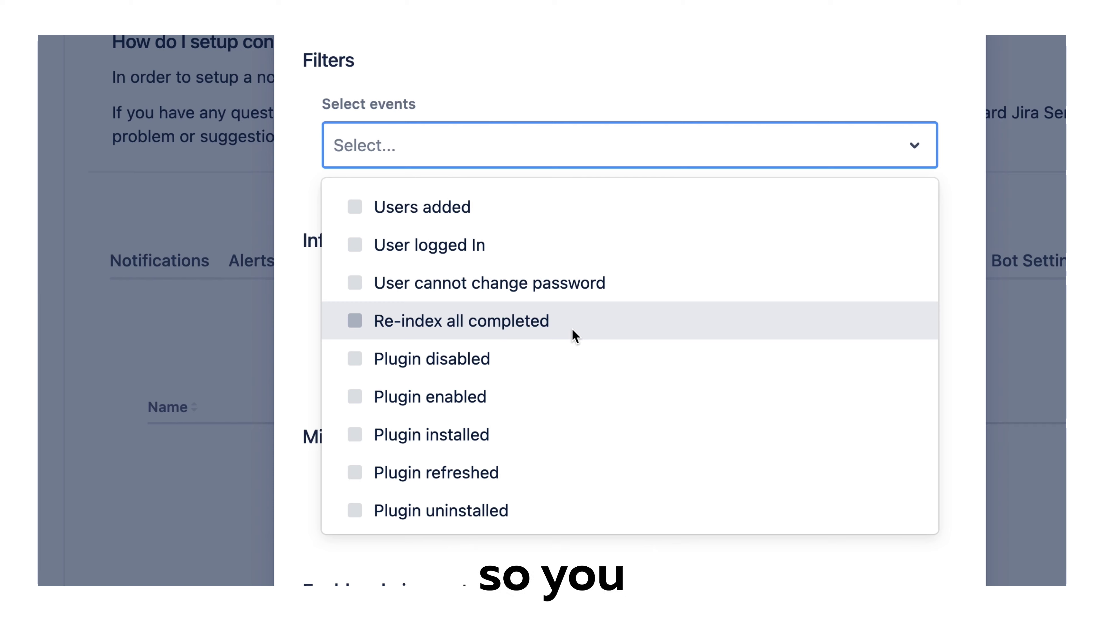
pyautogui.scroll(-2, 577, 498)
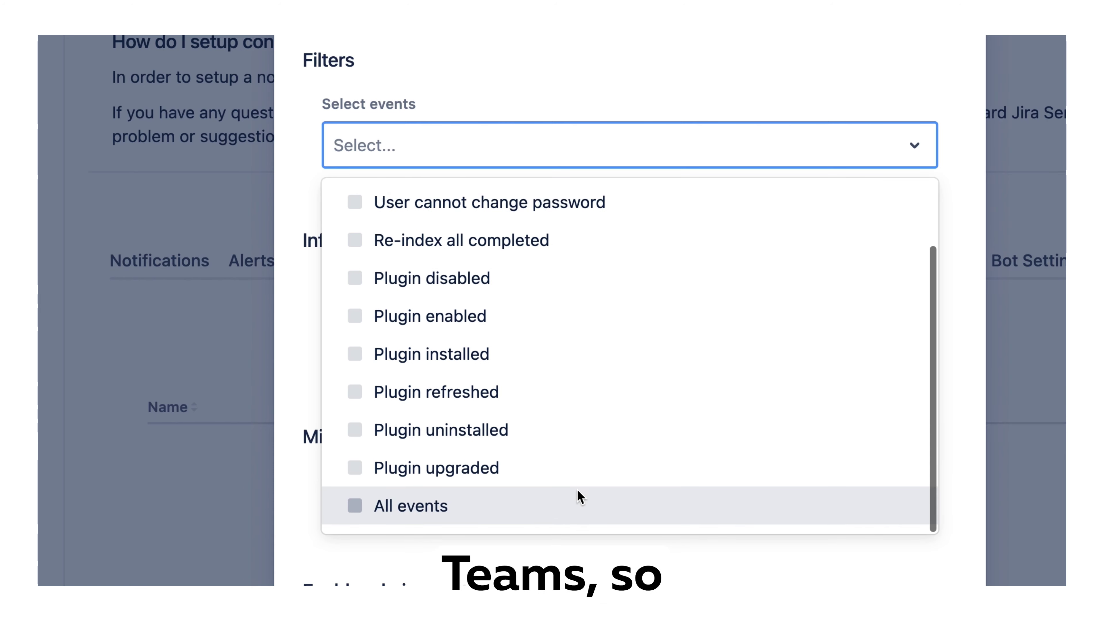
pyautogui.click(604, 553)
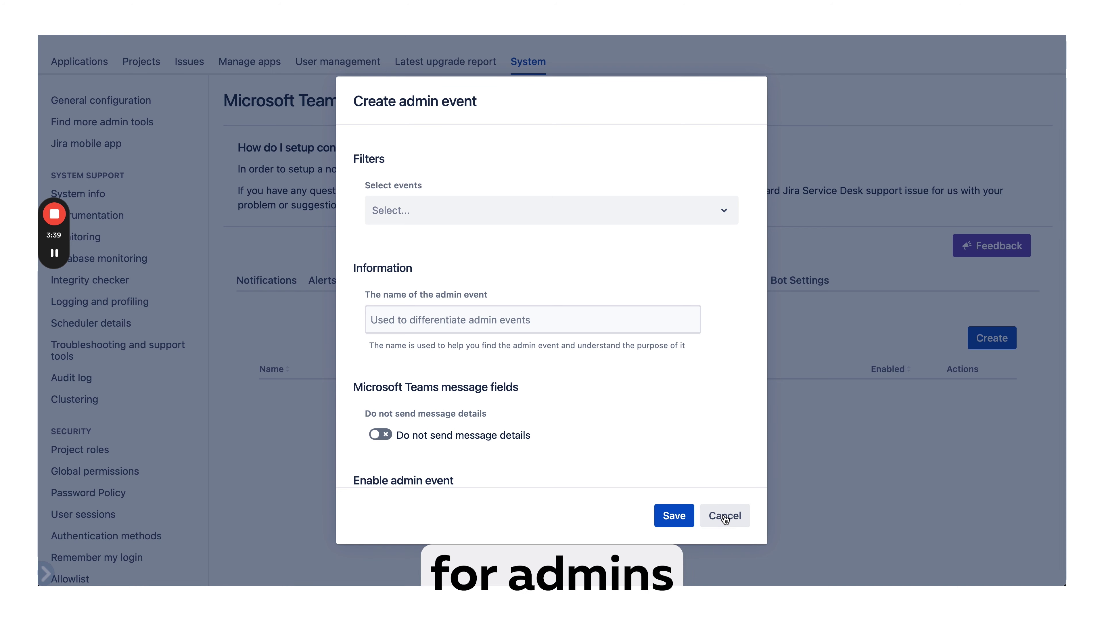
pyautogui.click(725, 517)
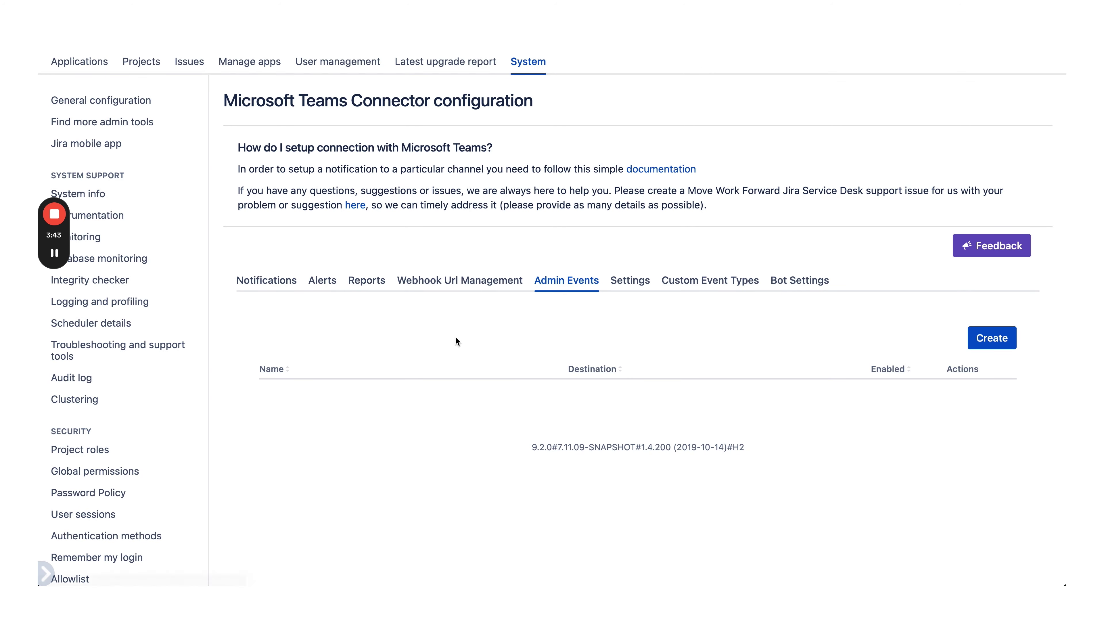
# - Check the From Event Type options under Custom Event Types, then return to Notifications
pyautogui.click(716, 285)
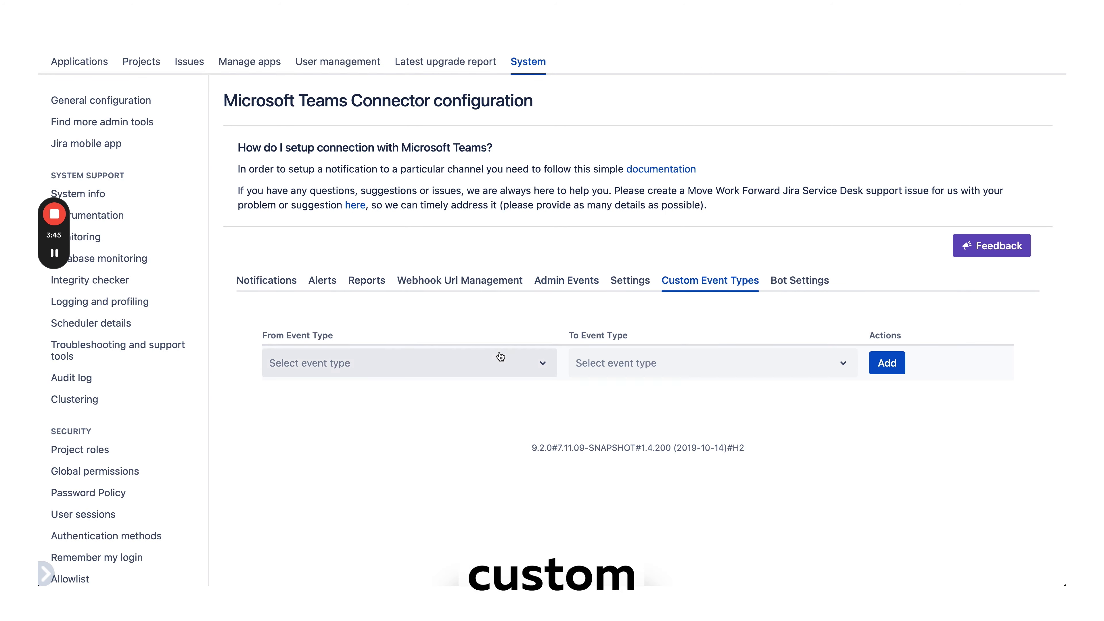
pyautogui.click(484, 373)
pyautogui.click(545, 323)
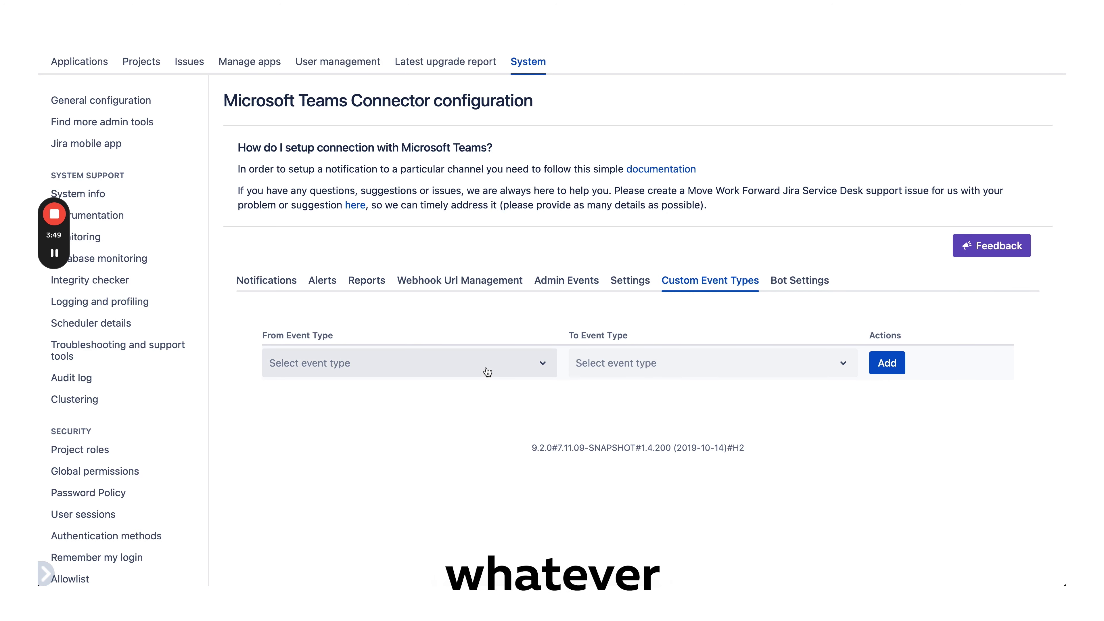
pyautogui.click(268, 289)
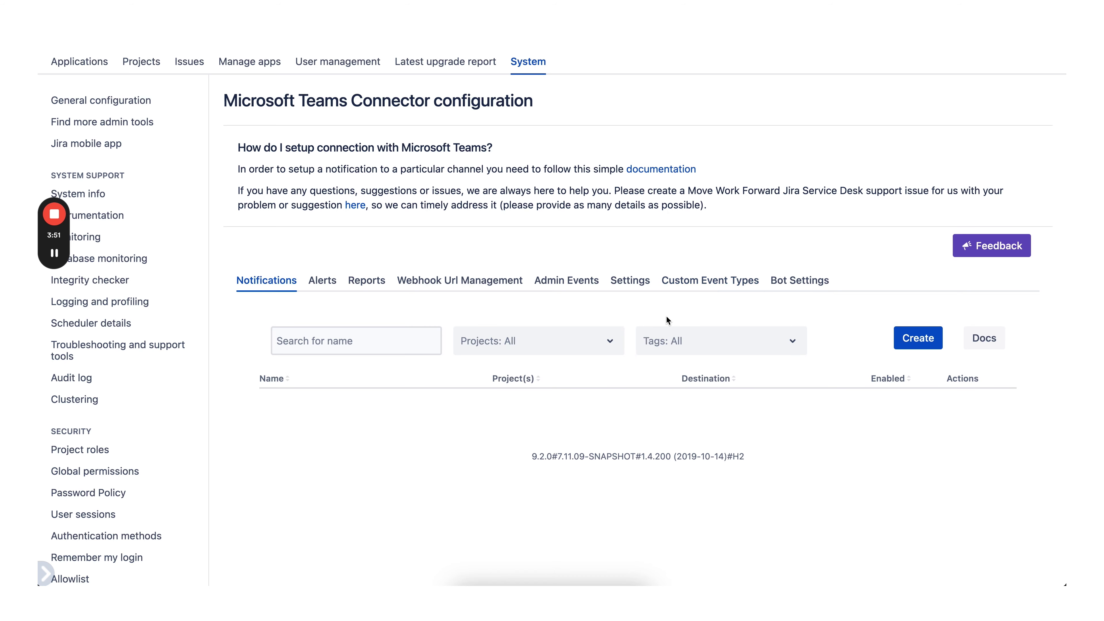
# - Start a new notification rule limited to the AUDIT and Andorra projects
pyautogui.click(917, 338)
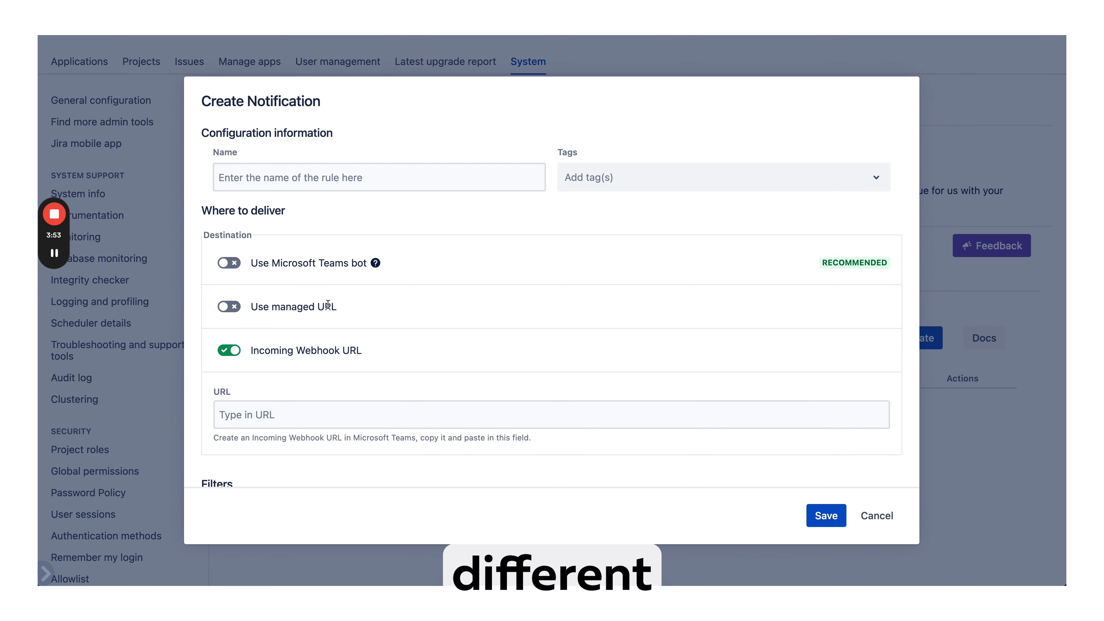
pyautogui.scroll(-8, 300, 350)
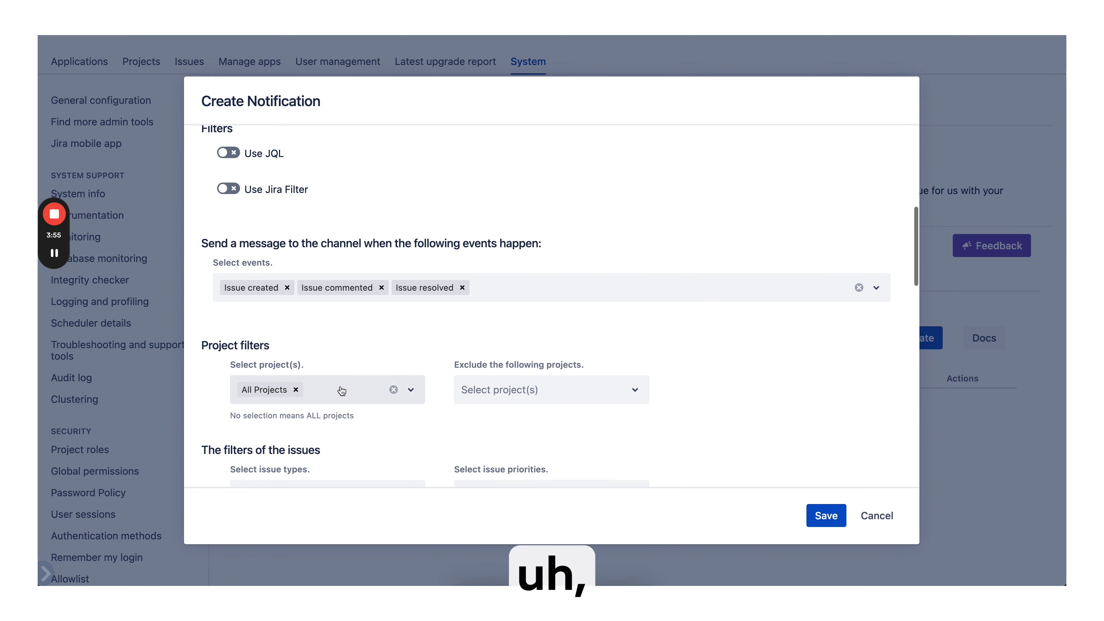
pyautogui.click(330, 390)
pyautogui.scroll(-10, 306, 428)
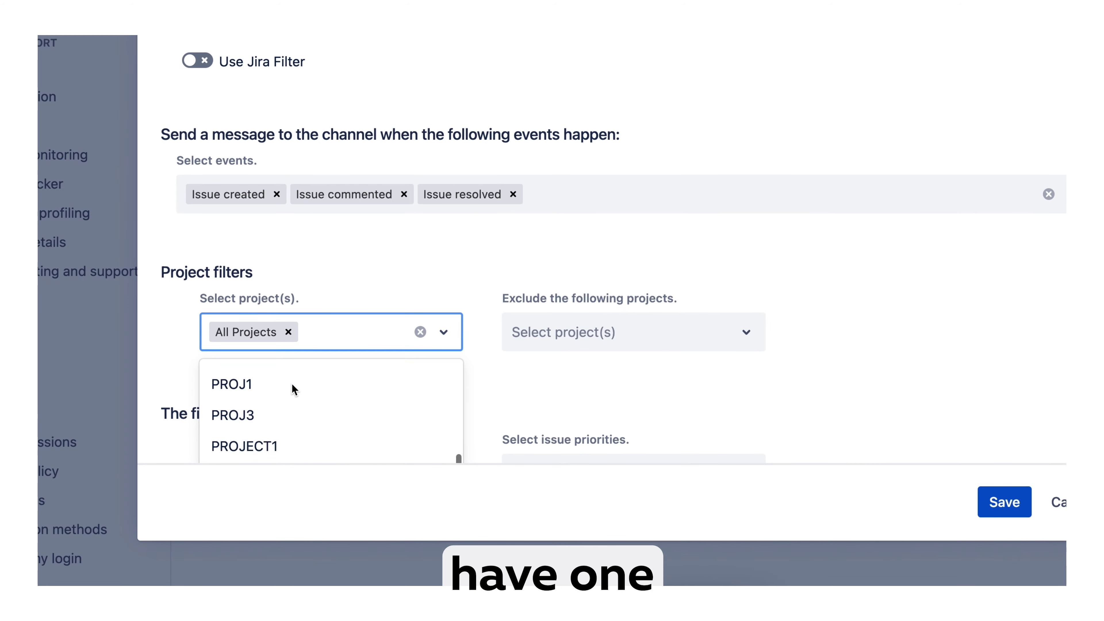
pyautogui.click(320, 403)
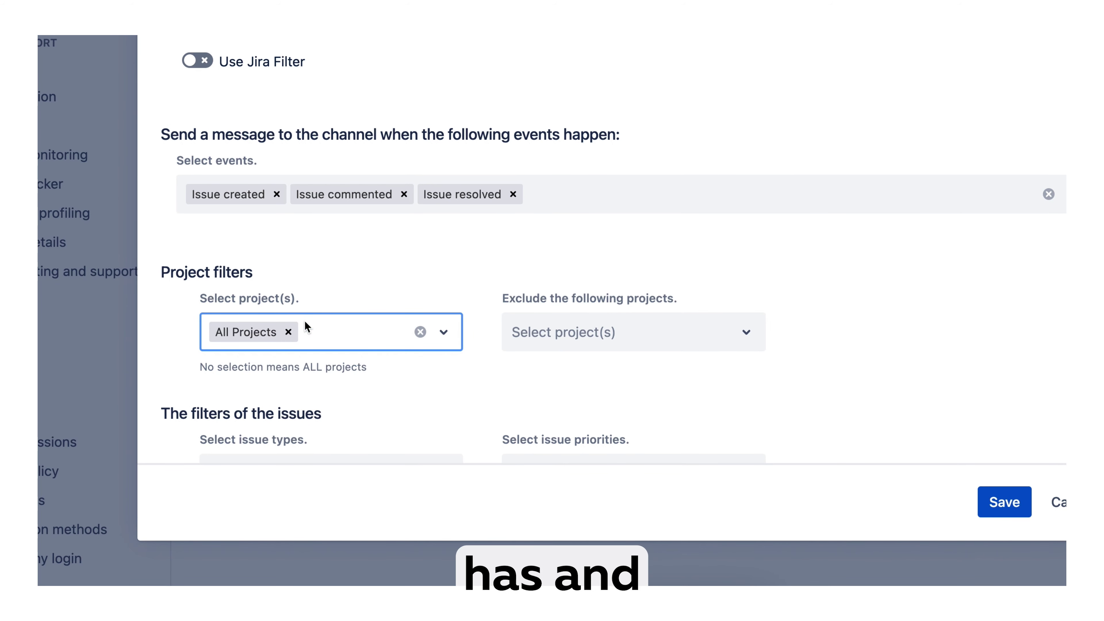
pyautogui.click(307, 327)
pyautogui.click(298, 411)
pyautogui.click(297, 410)
# - Review the rule's issue and custom field filters, such as Assignees, Creators and Labels
pyautogui.scroll(-5, 721, 356)
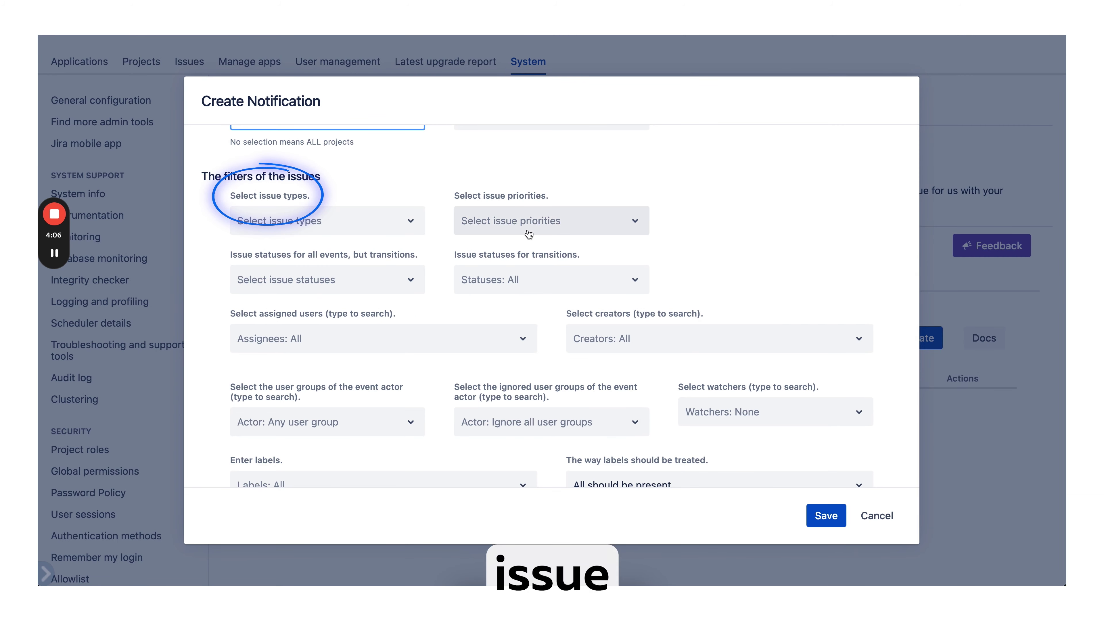
pyautogui.scroll(-3, 381, 276)
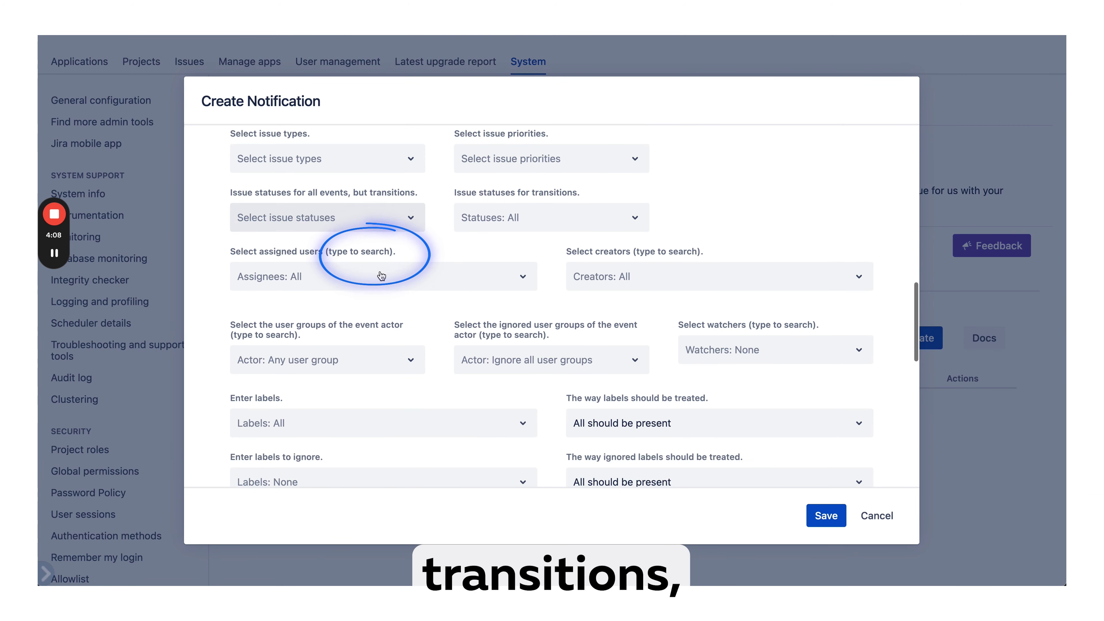
pyautogui.scroll(-3, 470, 276)
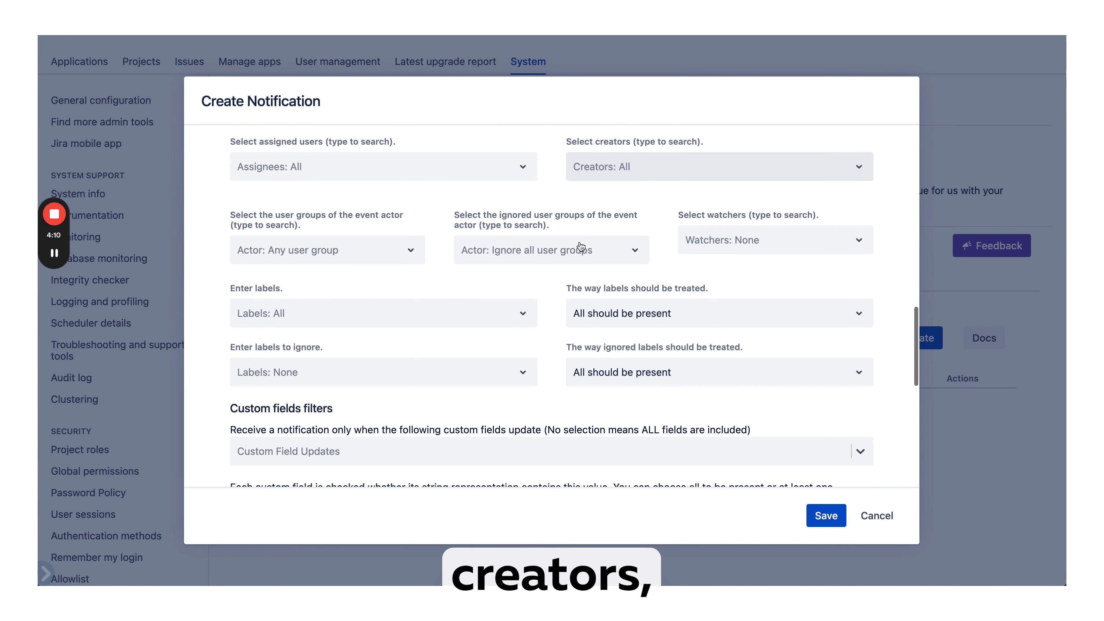
pyautogui.scroll(-1, 500, 309)
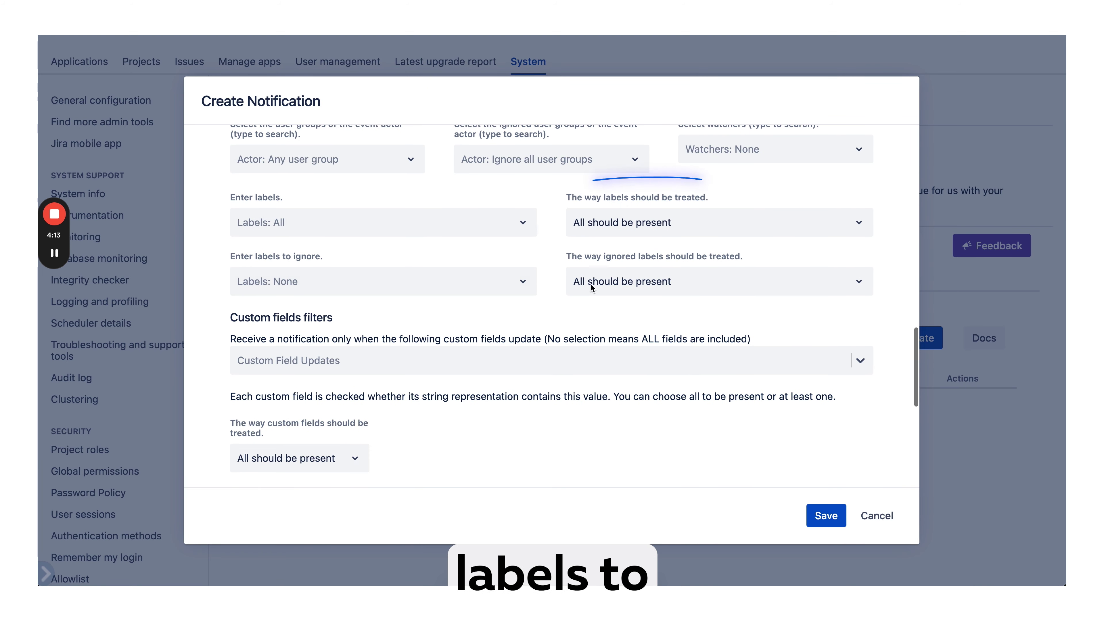
pyautogui.scroll(-1, 600, 294)
pyautogui.scroll(-1, 513, 300)
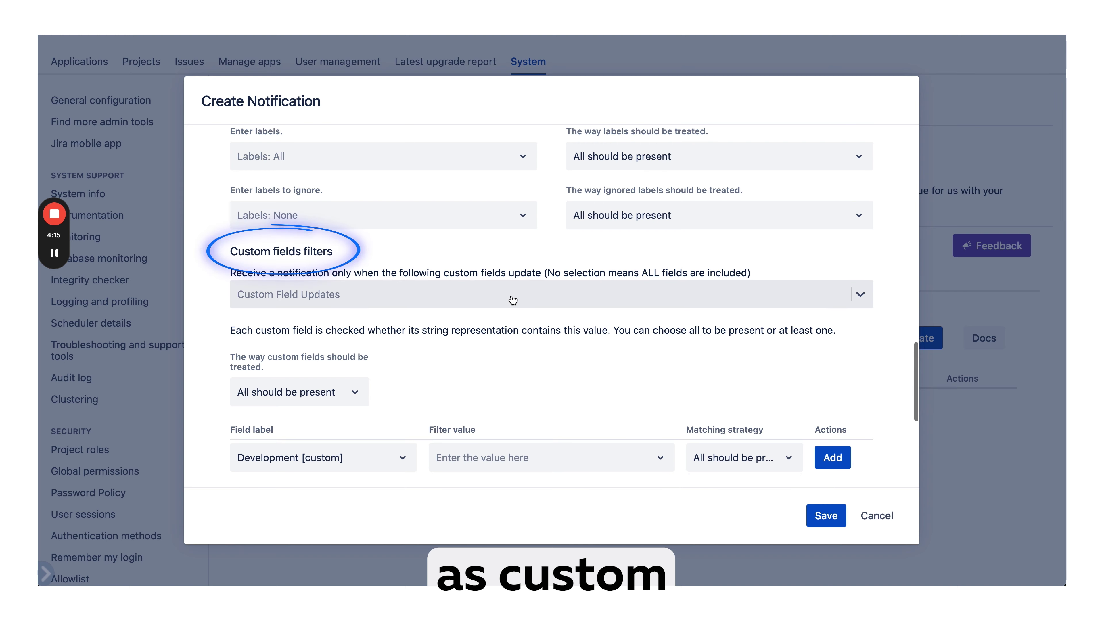
pyautogui.scroll(-2, 499, 348)
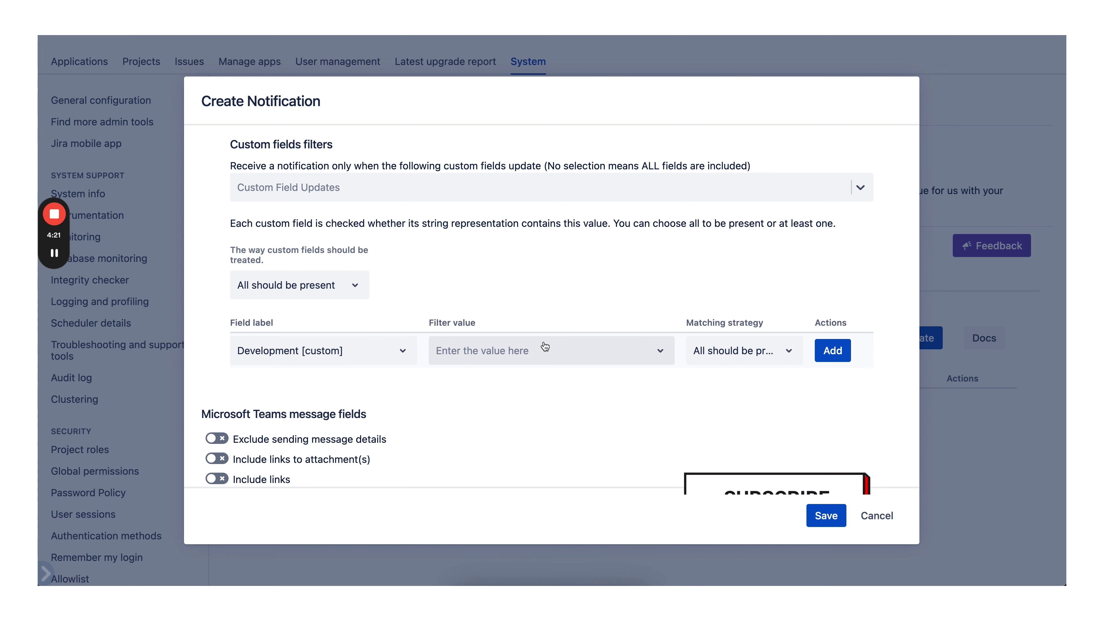
# - Look over the Create Notification form, then cancel the unsaved rule
pyautogui.scroll(-2, 550, 384)
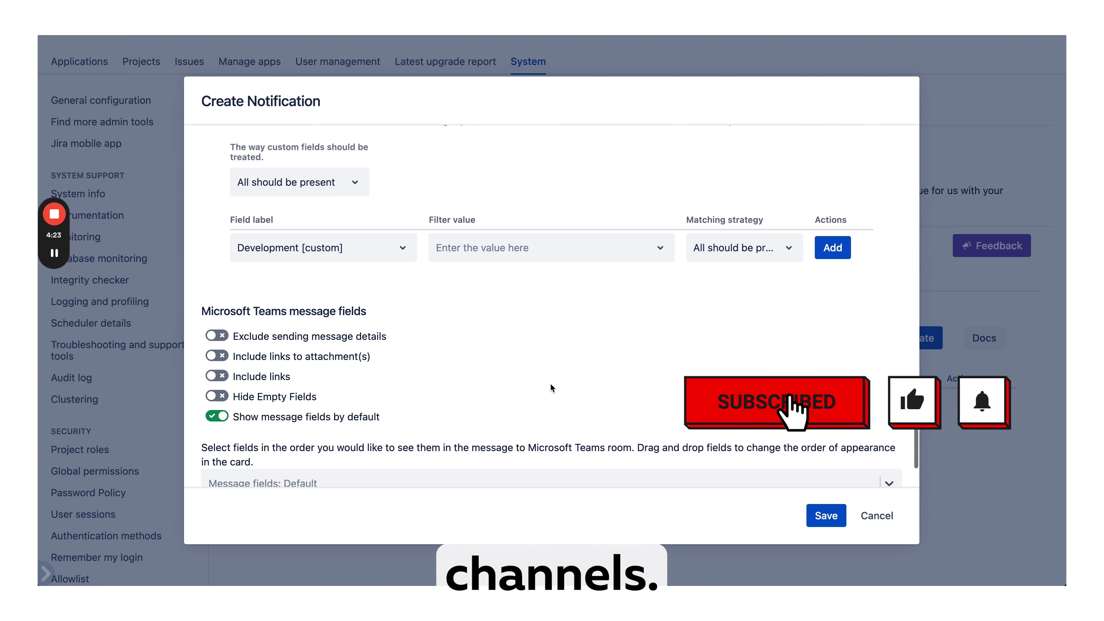
pyautogui.scroll(-2, 550, 383)
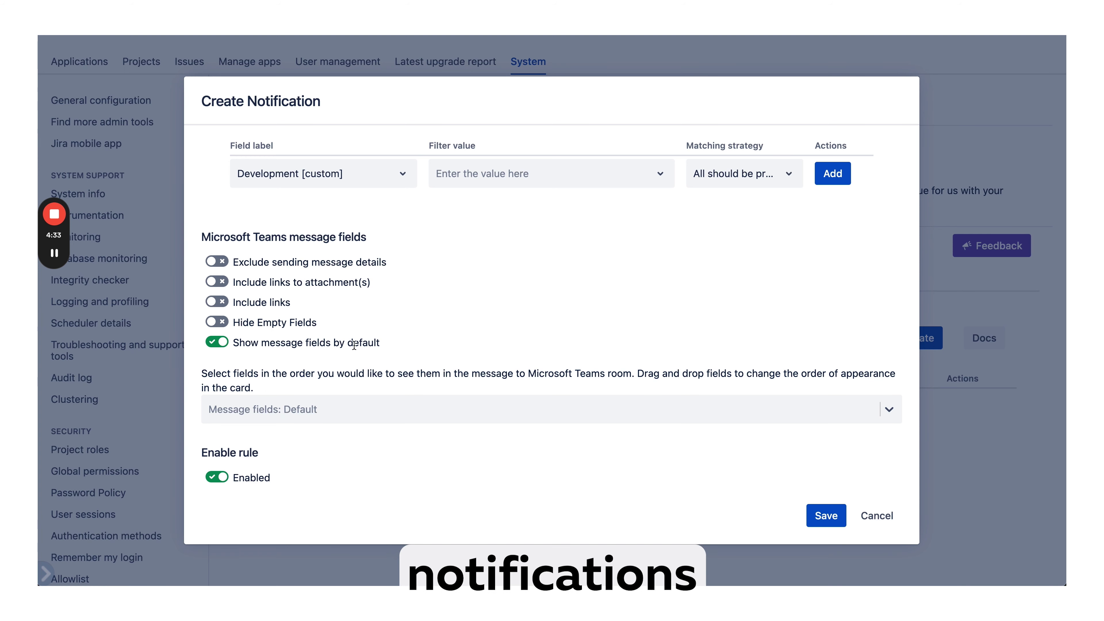
pyautogui.scroll(6, 493, 413)
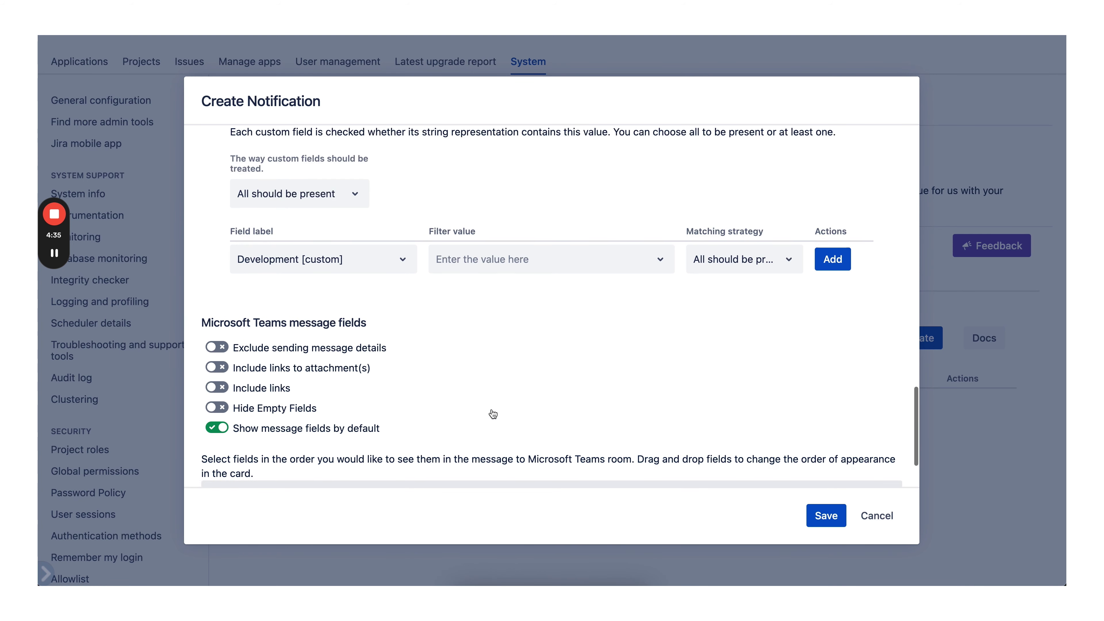
pyautogui.scroll(1, 493, 413)
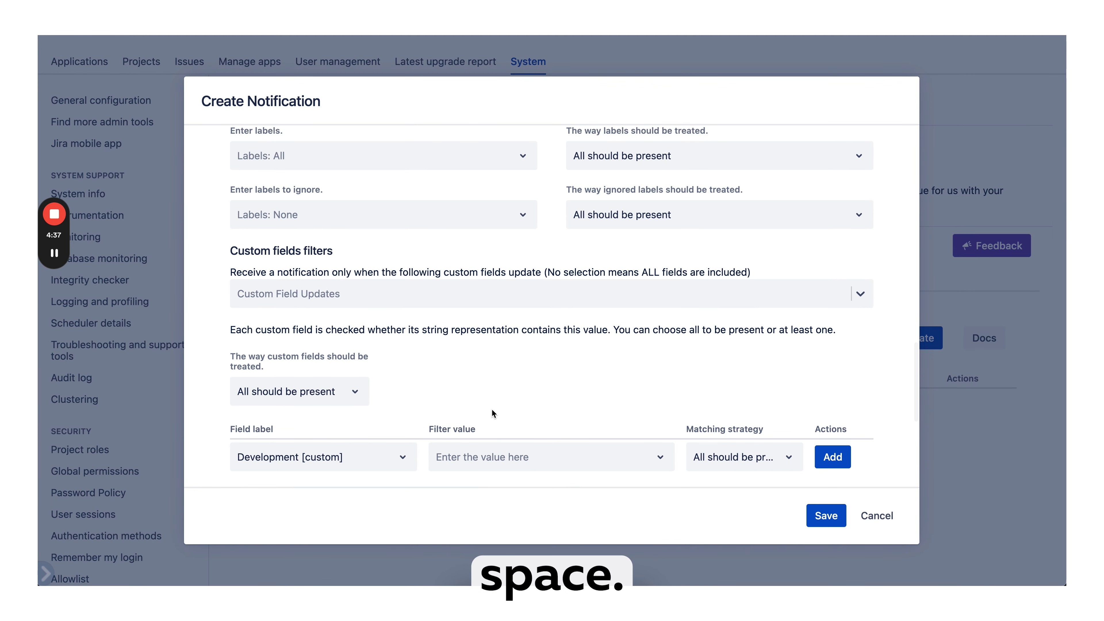
pyautogui.scroll(15, 545, 460)
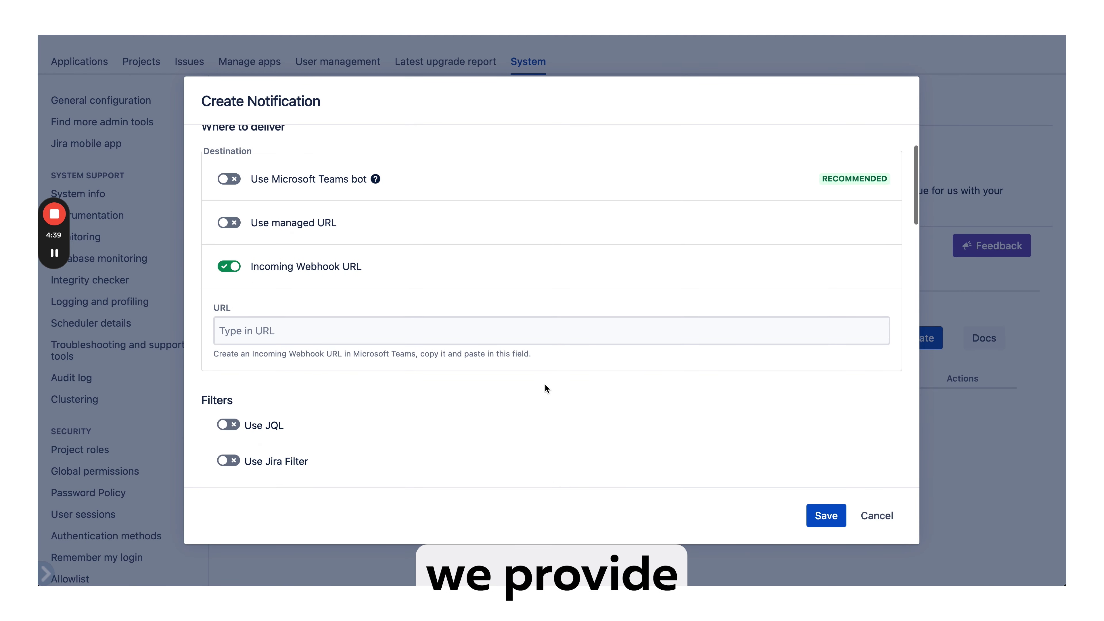
pyautogui.click(876, 516)
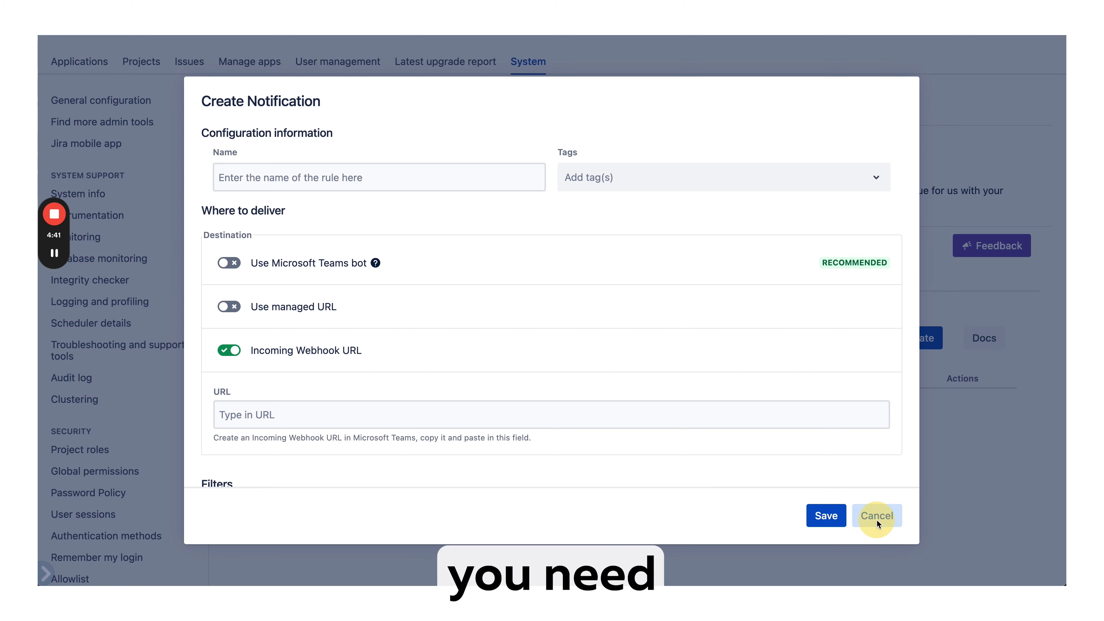